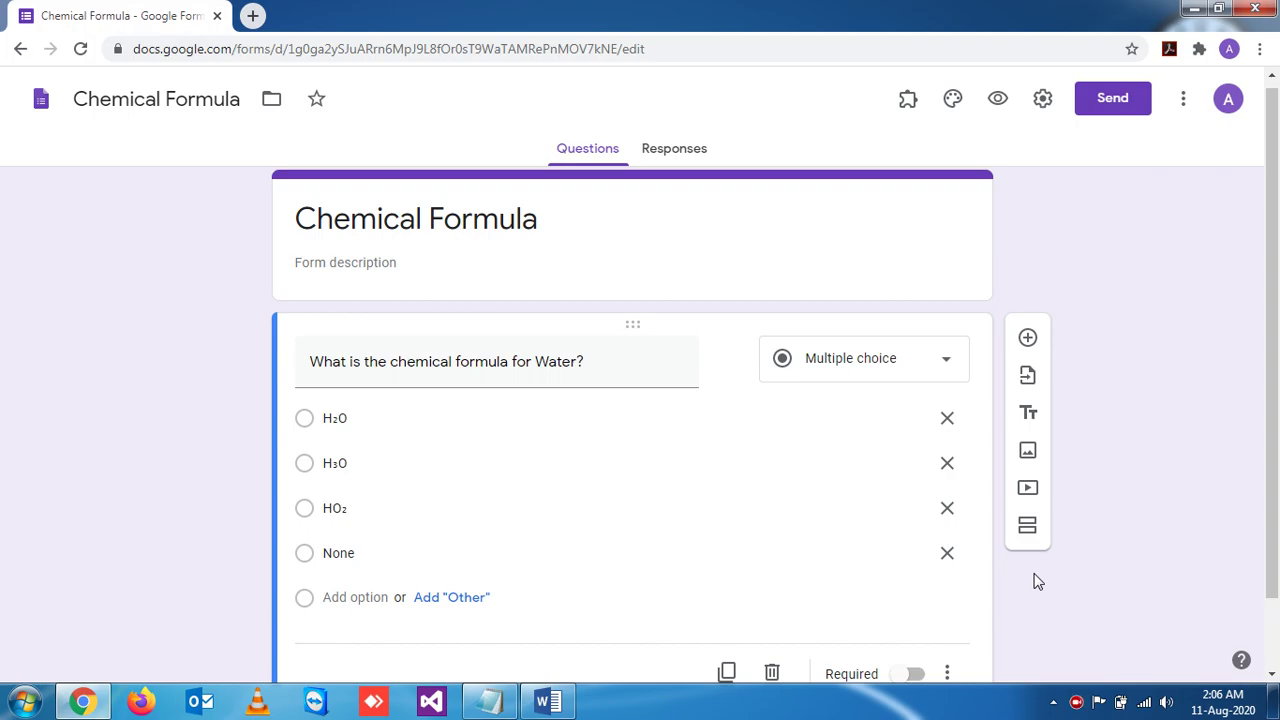
Point out the unicodeit.net address and the shift + _ tip in the Notepad notes, then minimize them.
left_click(495, 703)
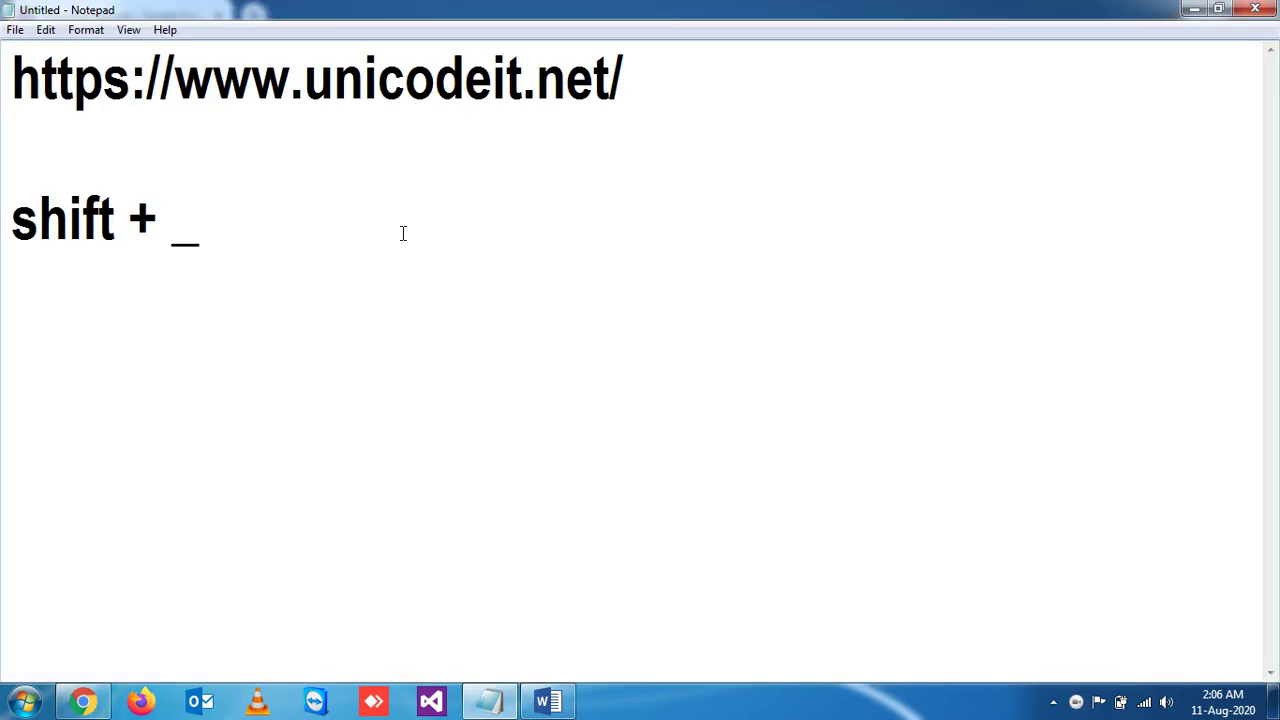
left_click_drag(624, 80, 186, 95)
left_click(309, 173)
left_click_drag(214, 266, 83, 222)
left_click(238, 343)
left_click(1194, 9)
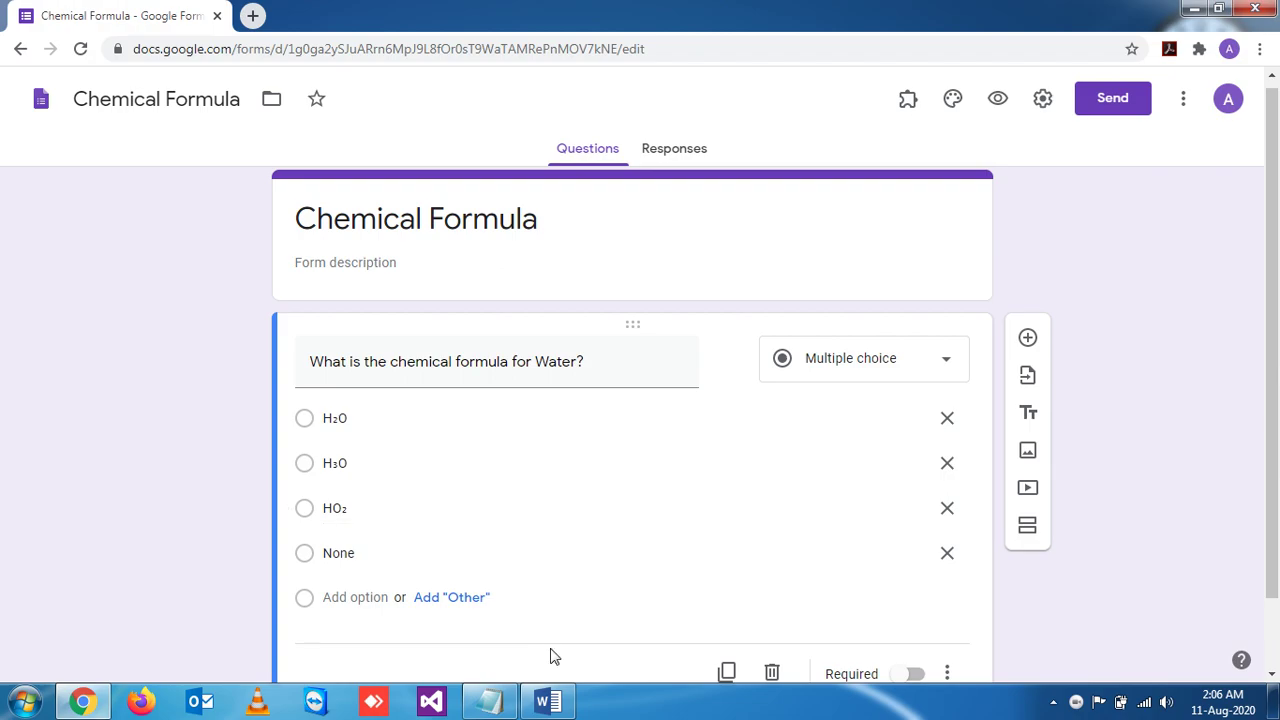
left_click(553, 703)
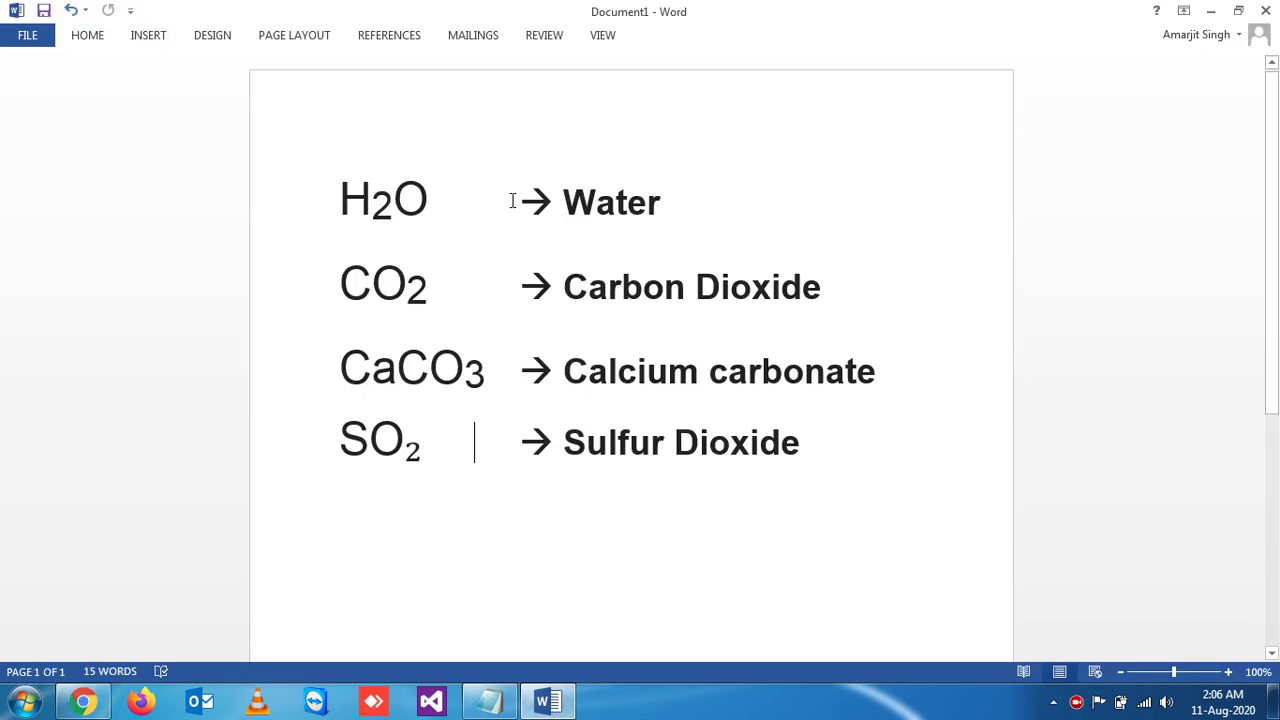
left_click(338, 285)
left_click_drag(338, 285, 455, 288)
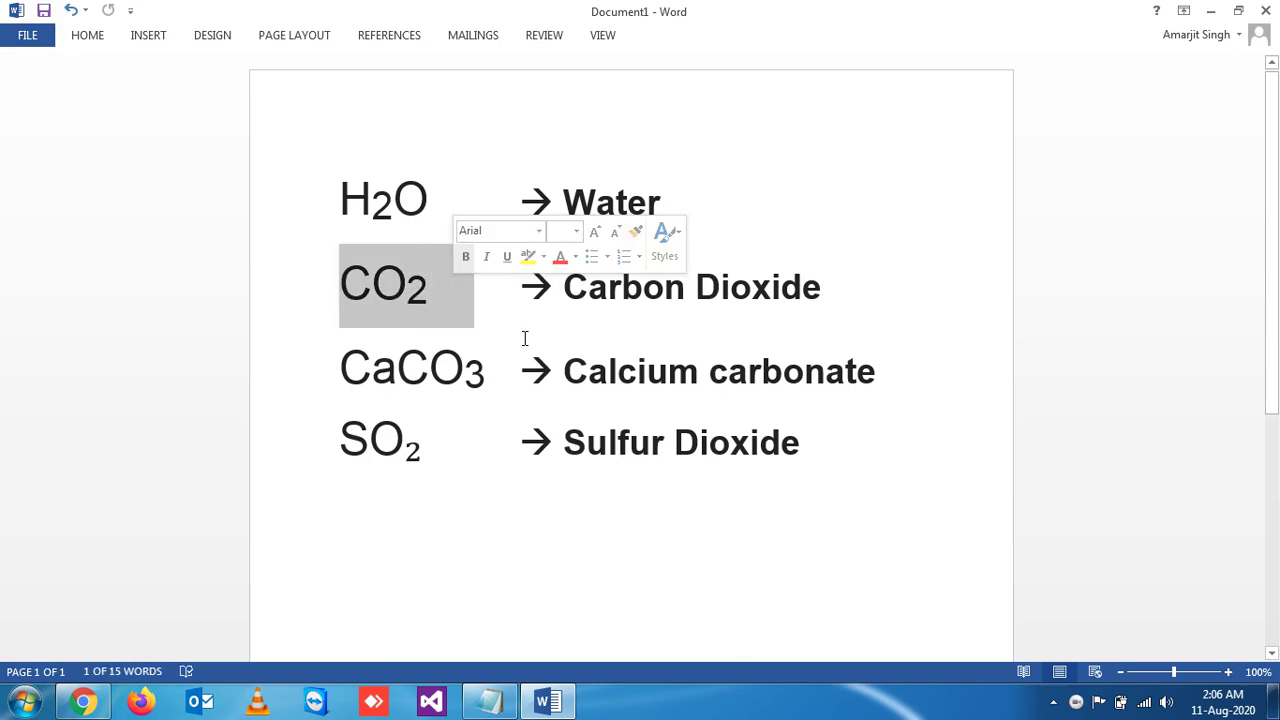
left_click_drag(486, 370, 341, 372)
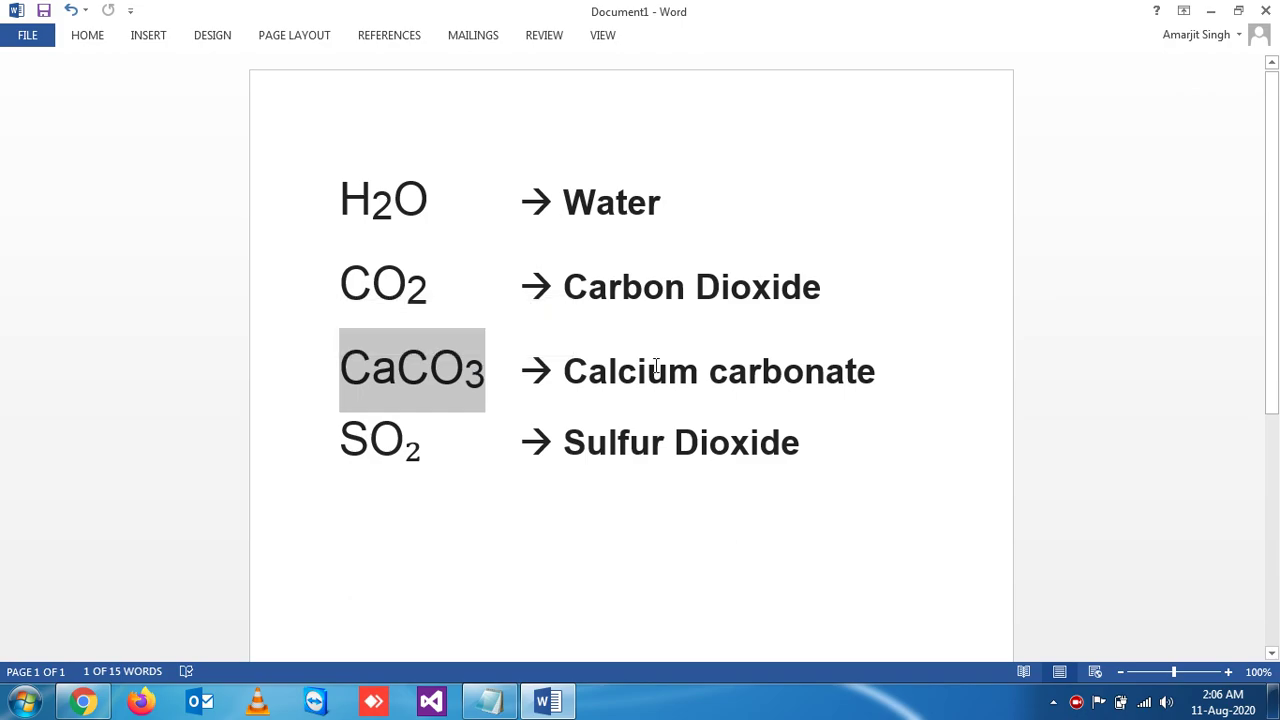
left_click(435, 434)
left_click_drag(435, 434, 317, 434)
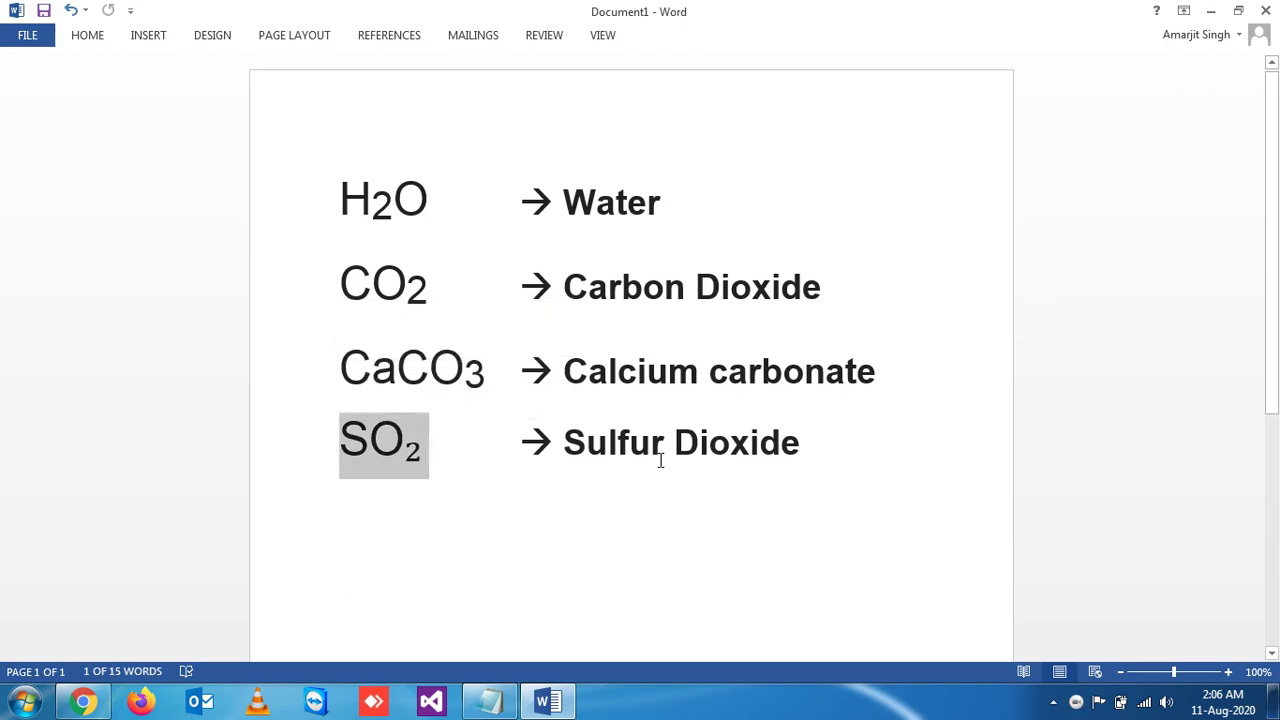
left_click(766, 491)
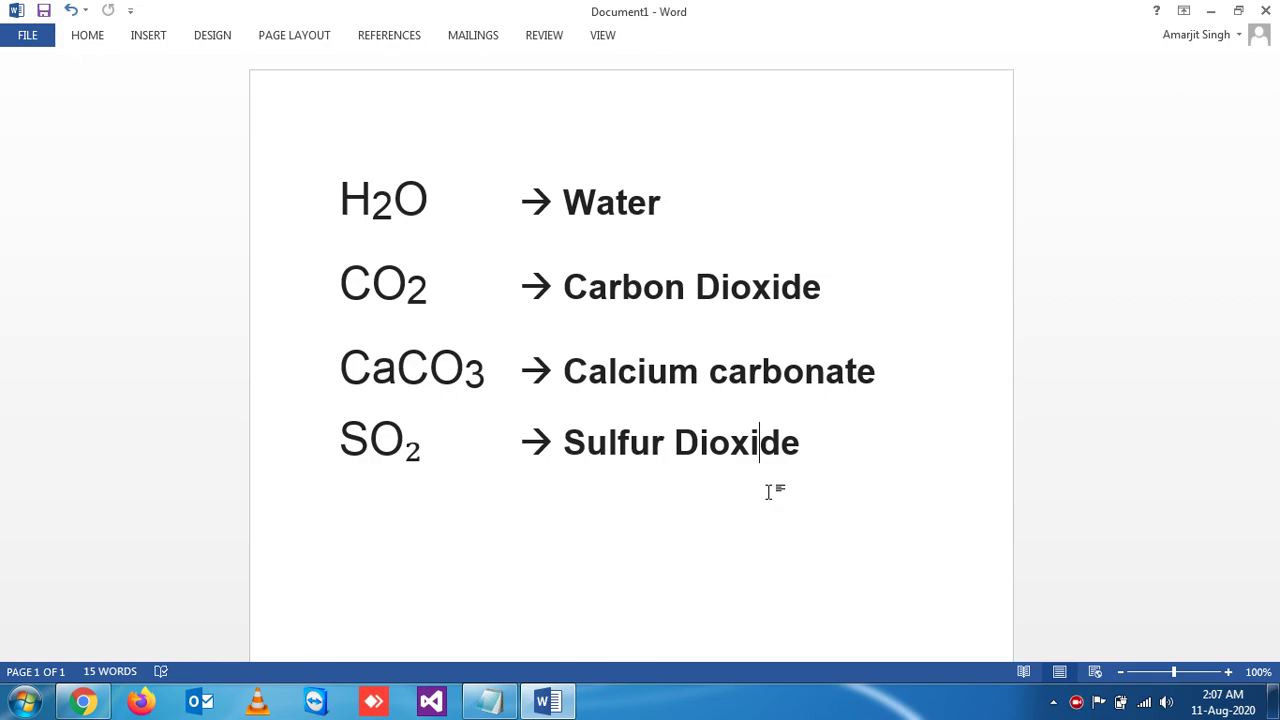
Add a Paragraph question below the Water question with the title starting 'If H2O'.
left_click(565, 712)
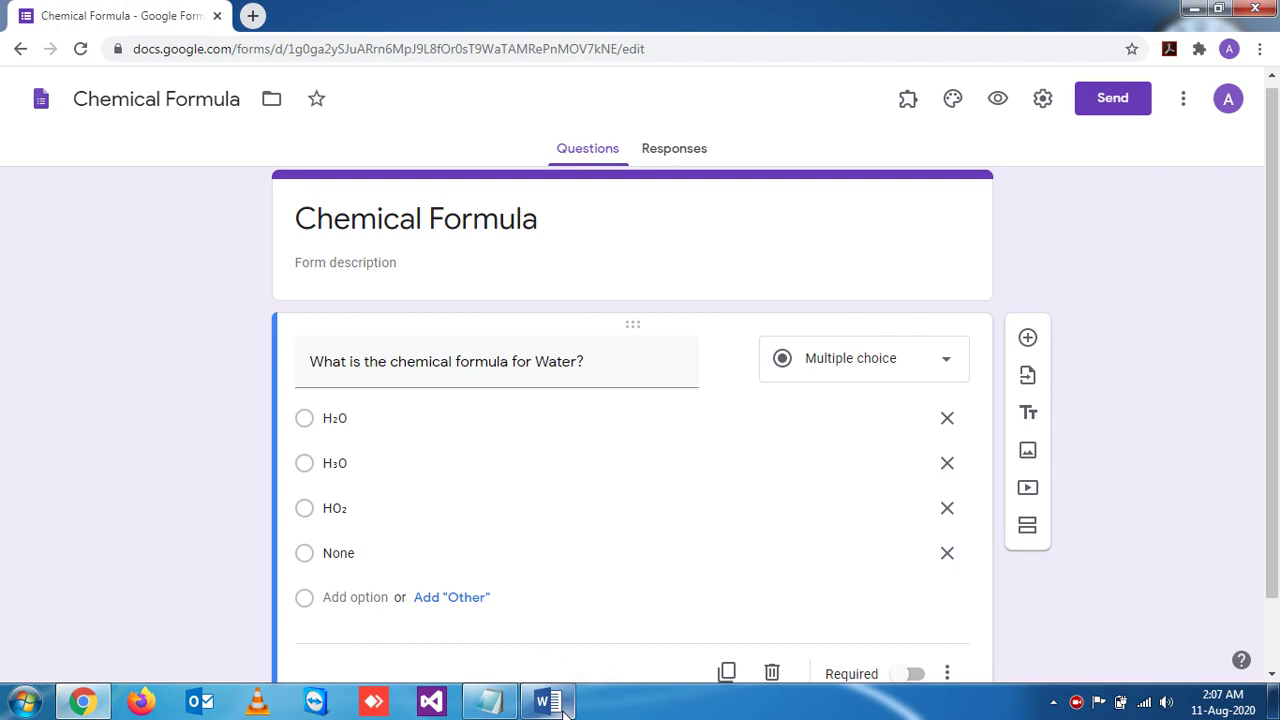
scroll(1120, 265, "down", 1)
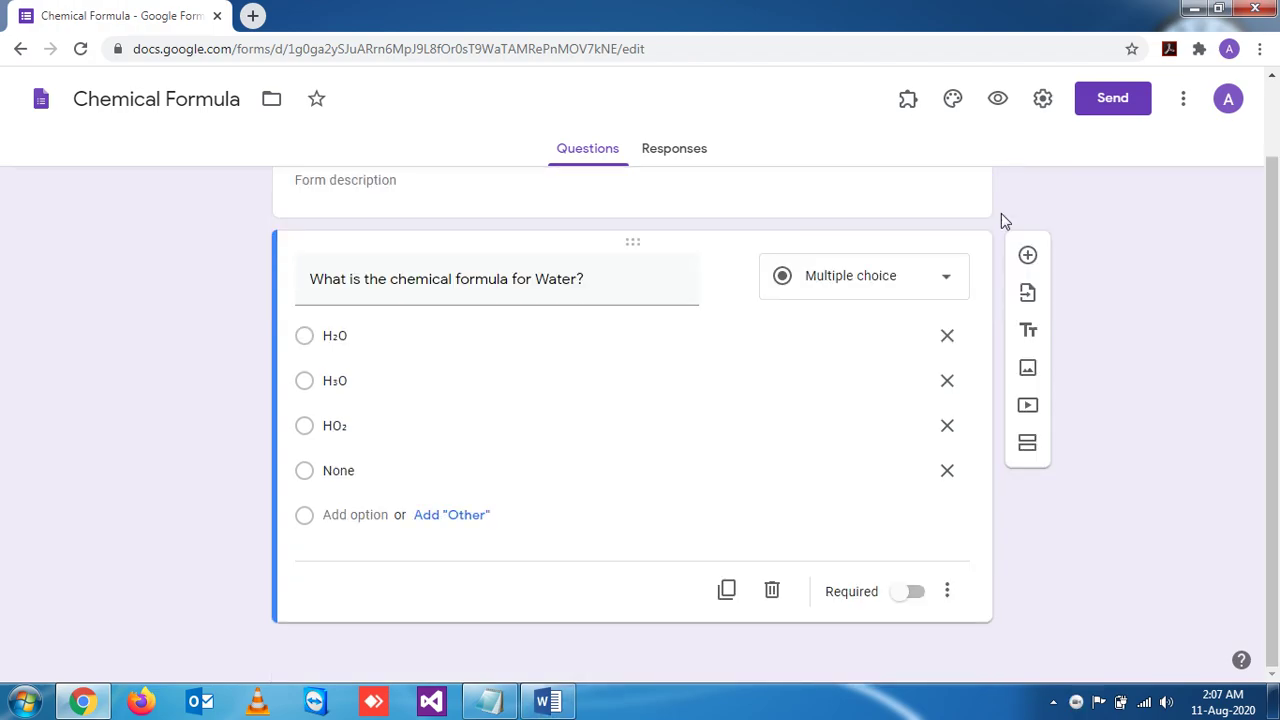
left_click(1028, 256)
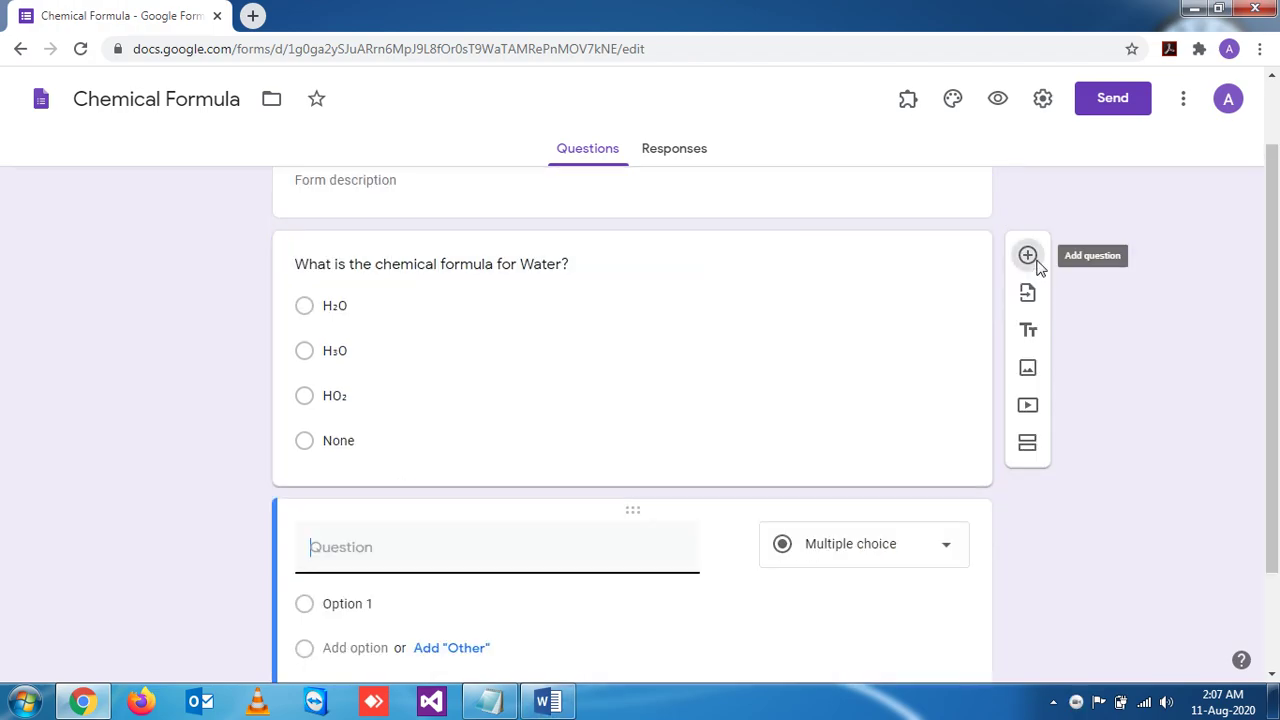
left_click(851, 543)
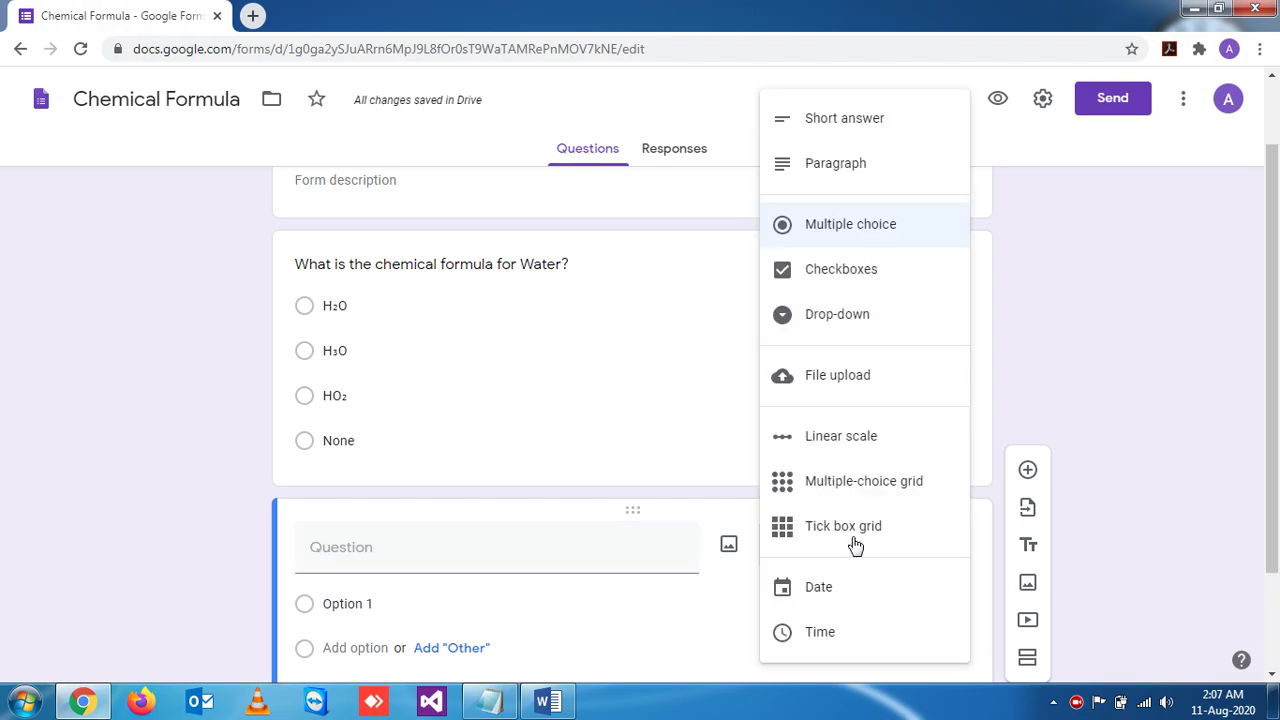
left_click(845, 166)
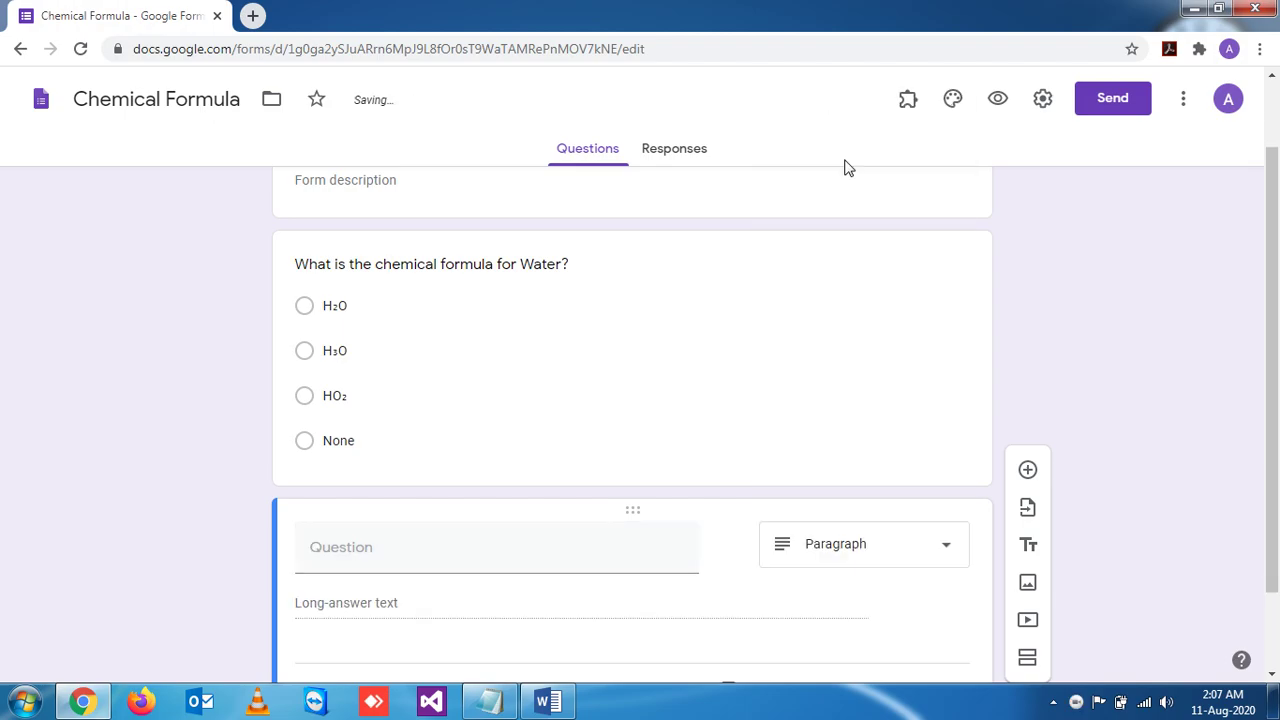
left_click(396, 546)
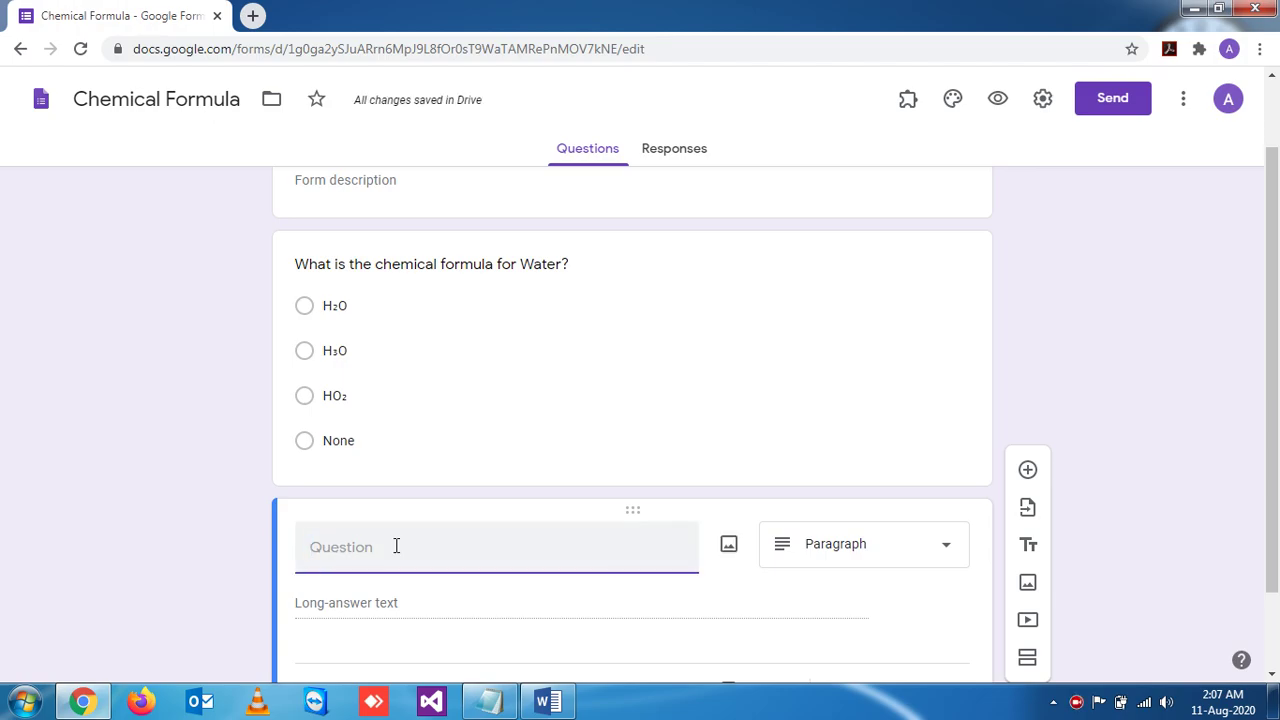
type("If ")
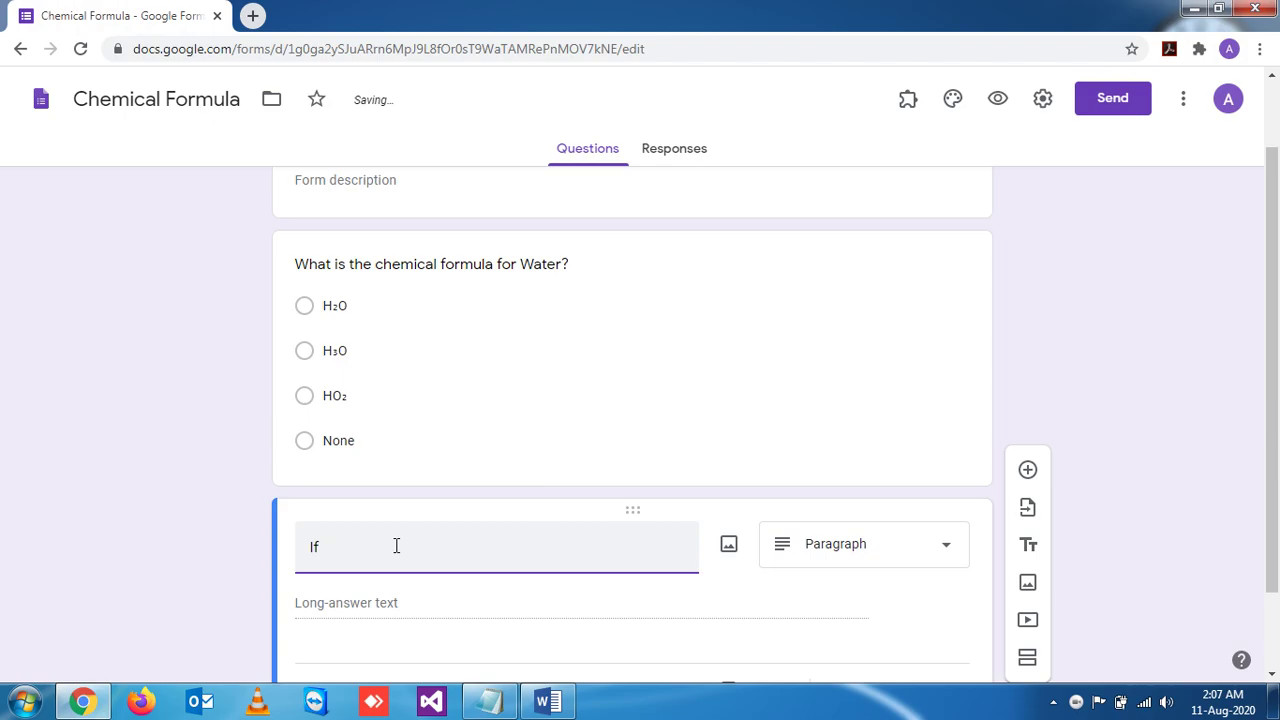
type("H2O")
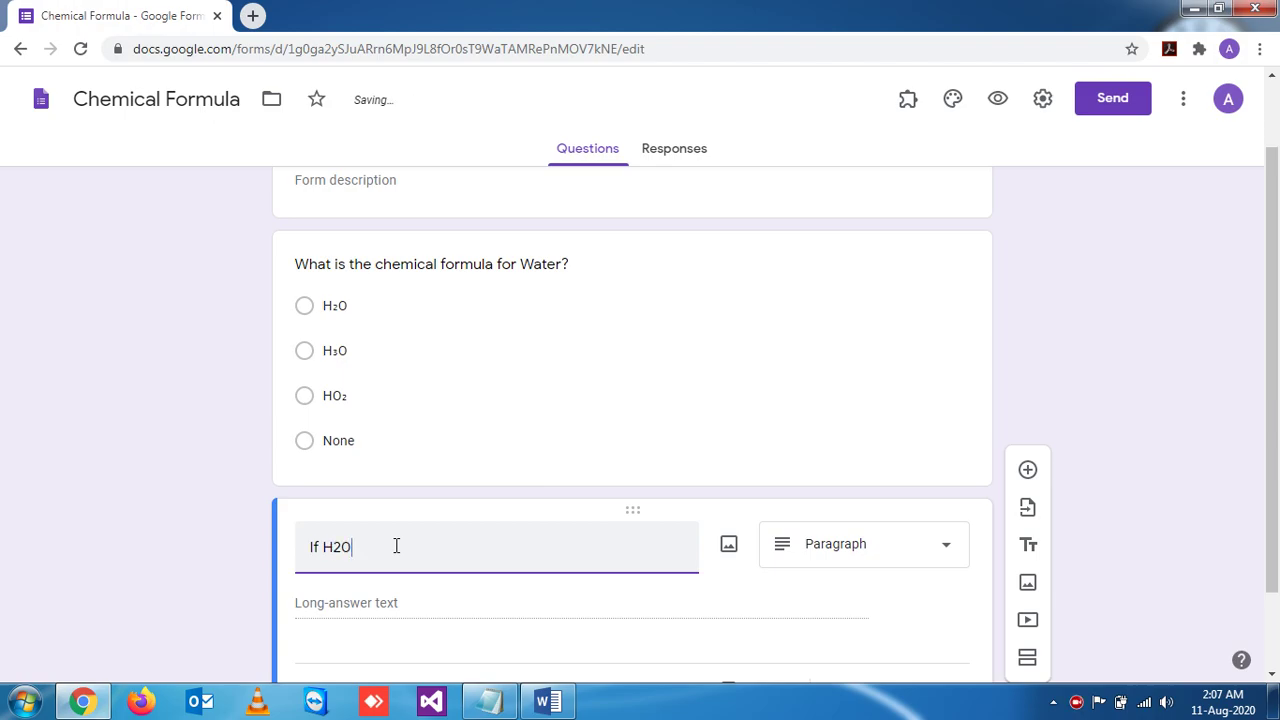
Copy the unicodeit.net address from the Notepad notes.
left_click(493, 706)
left_click_drag(671, 83, 4, 108)
key("ctrl+c")
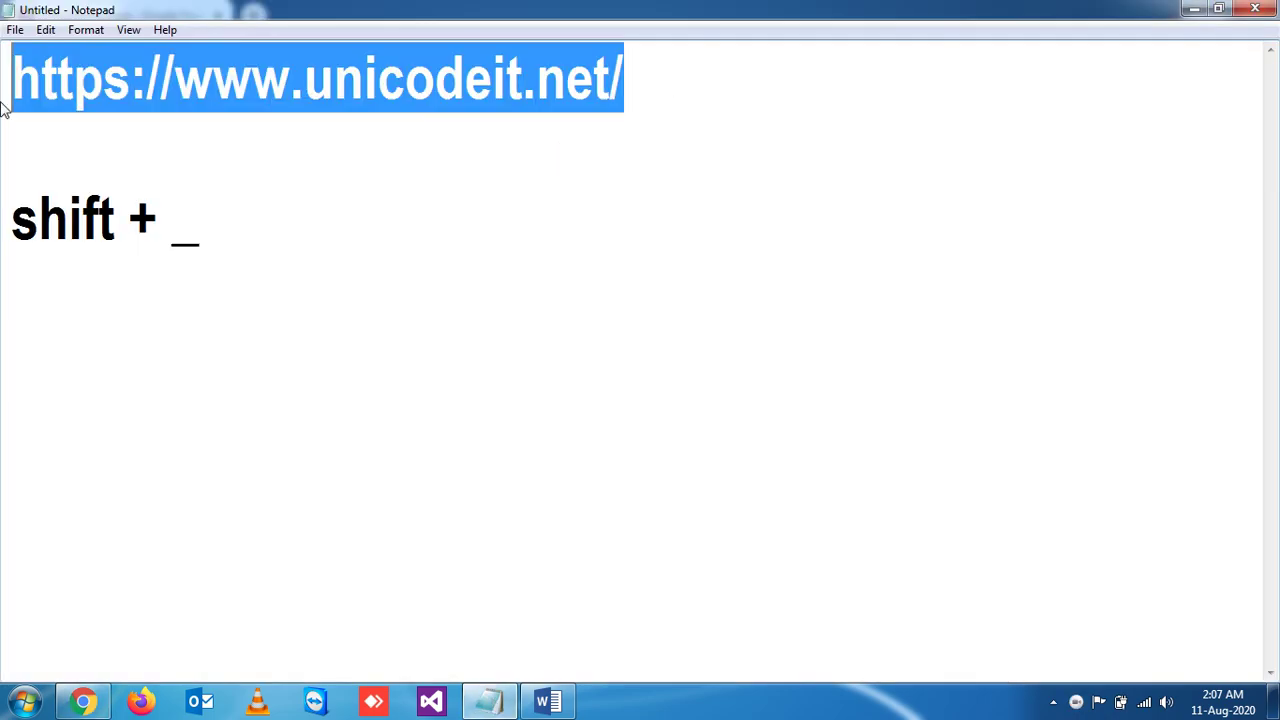
left_click(485, 706)
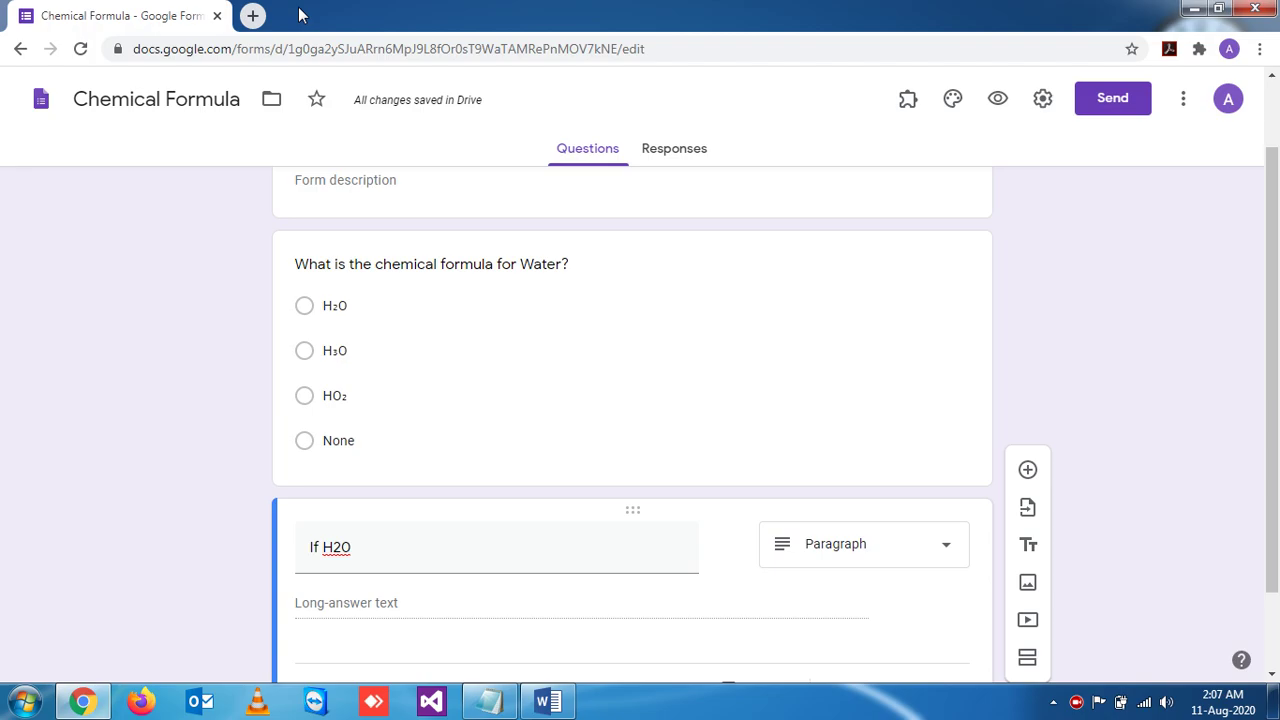
Open unicodeit.net in a new tab and convert H_2O into subscripted H₂O.
left_click(253, 15)
key("ctrl+v")
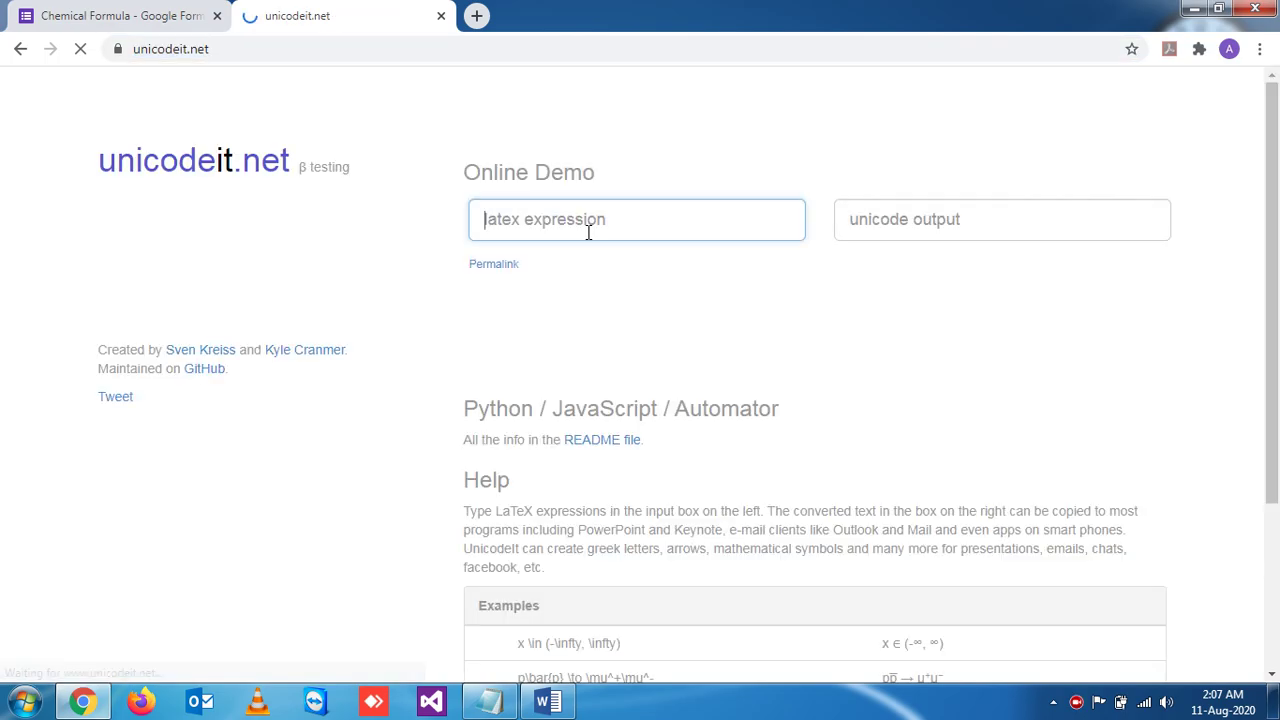
type("H_")
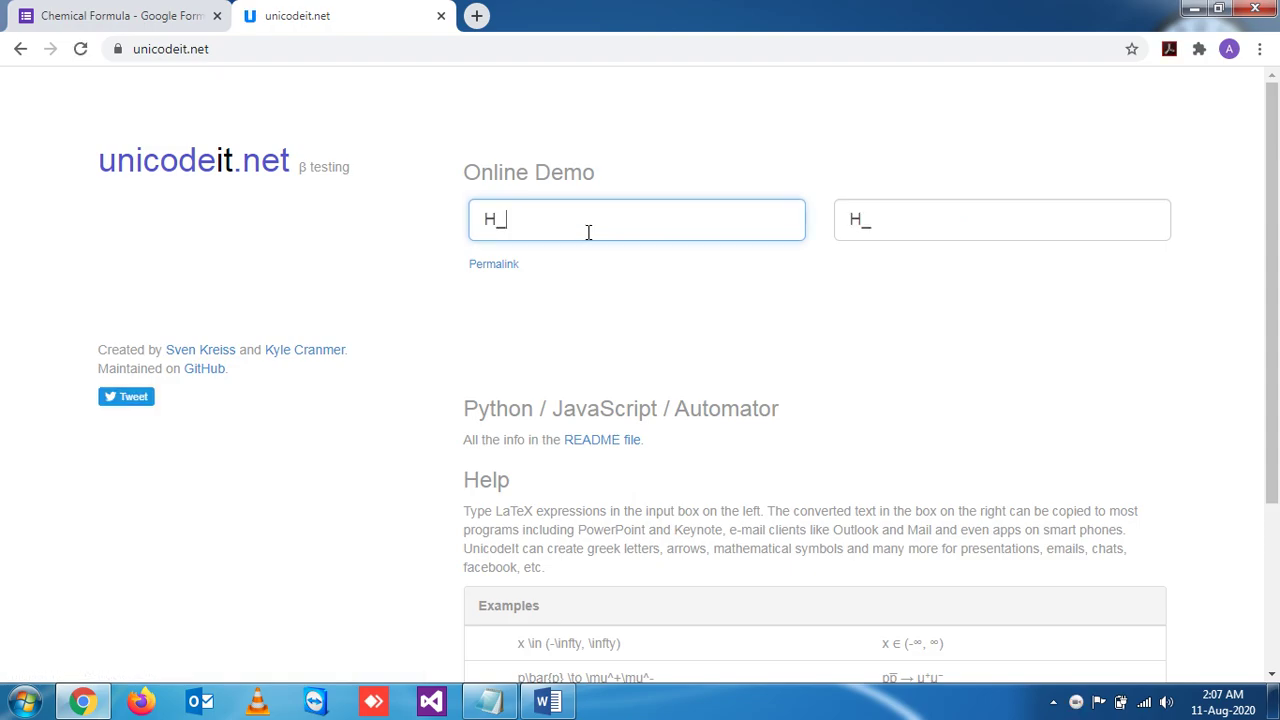
type("2O")
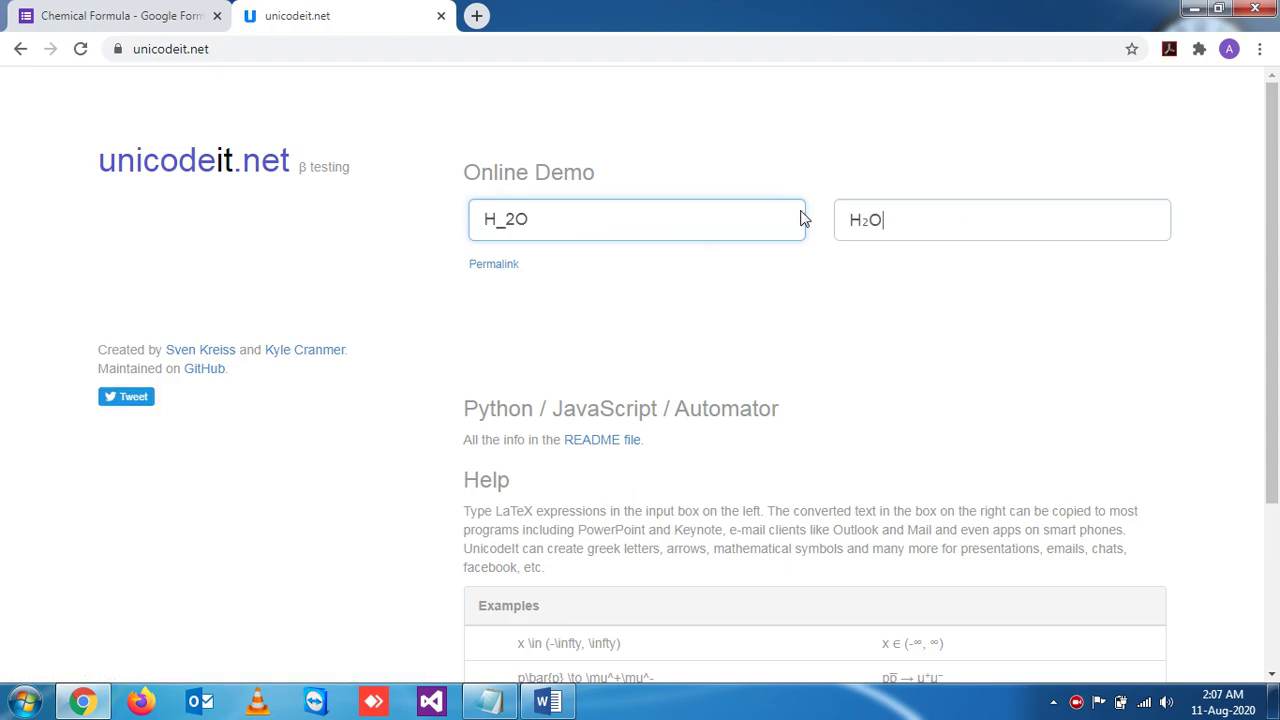
key("Tab")
key("ctrl+c")
Swap the plain H2O for the pasted subscript H₂O and finish the title 'If H₂O Stands for Water,Then'.
key("ctrl+shift+Tab")
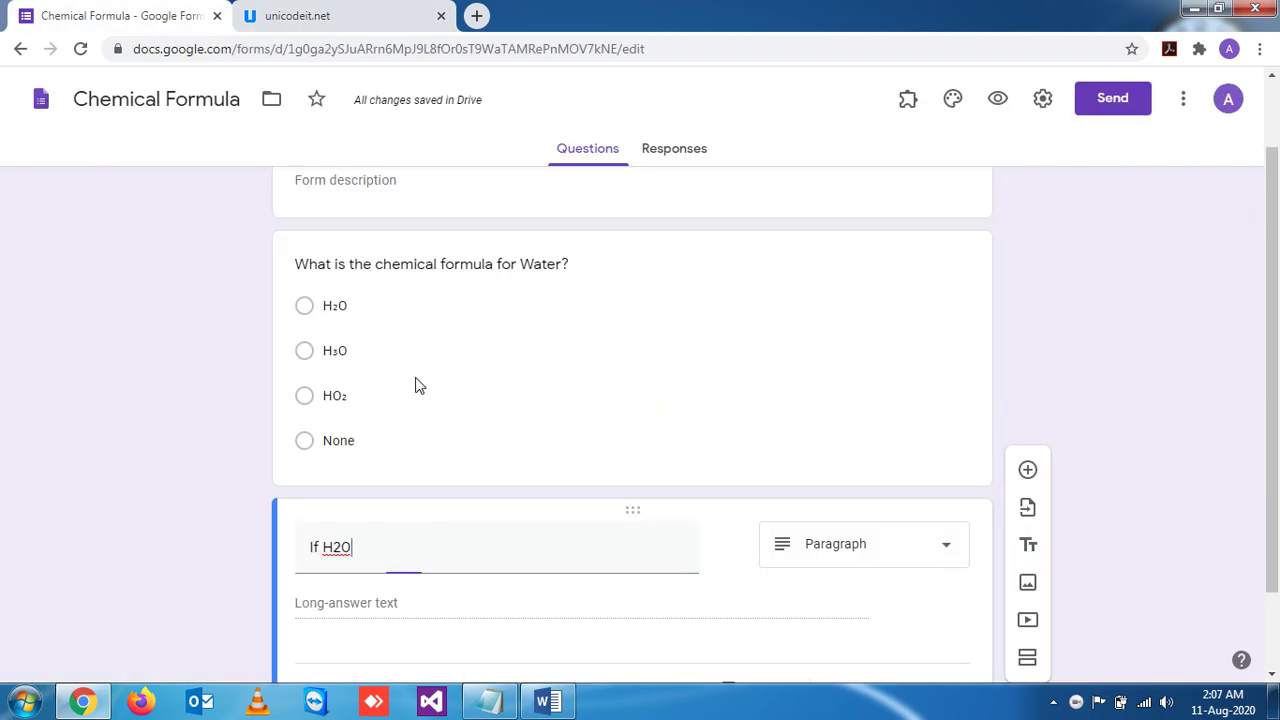
left_click_drag(351, 546, 331, 546)
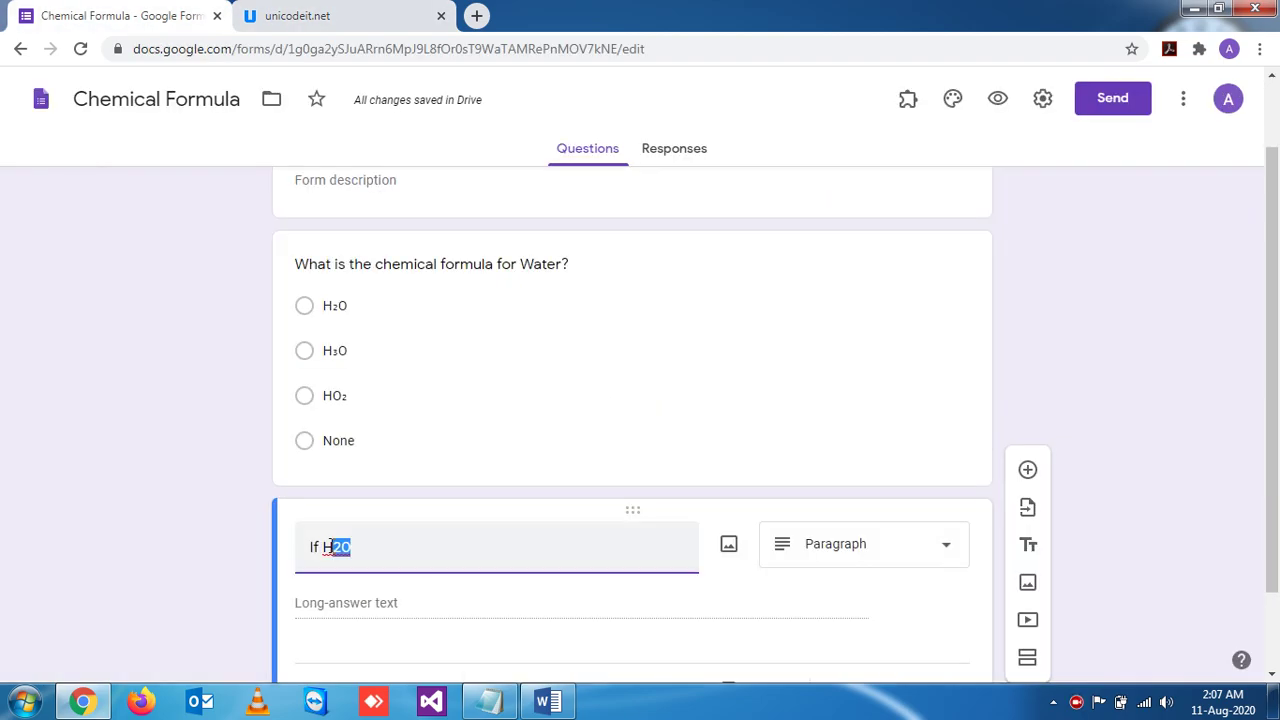
key("BackSpace")
key("BackSpace")
key("ctrl+v")
type("sT")
key("BackSpace")
key("BackSpace")
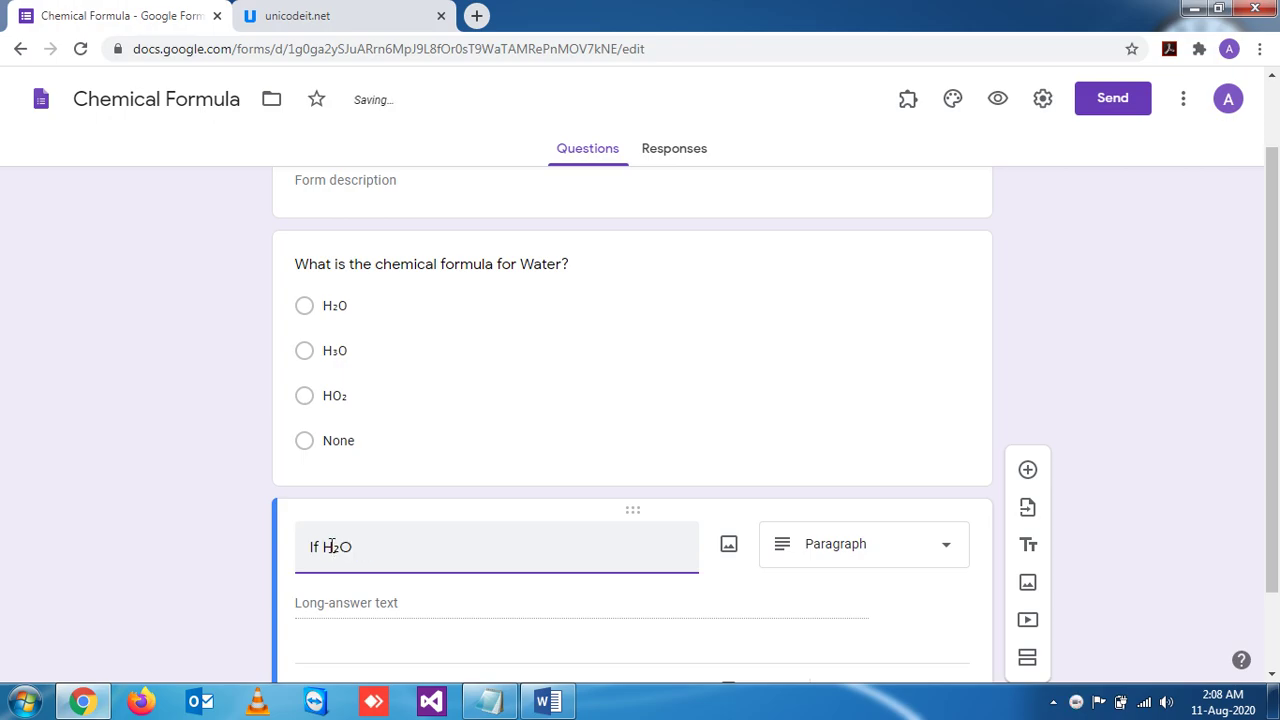
type("Standas")
key("BackSpace")
key("BackSpace")
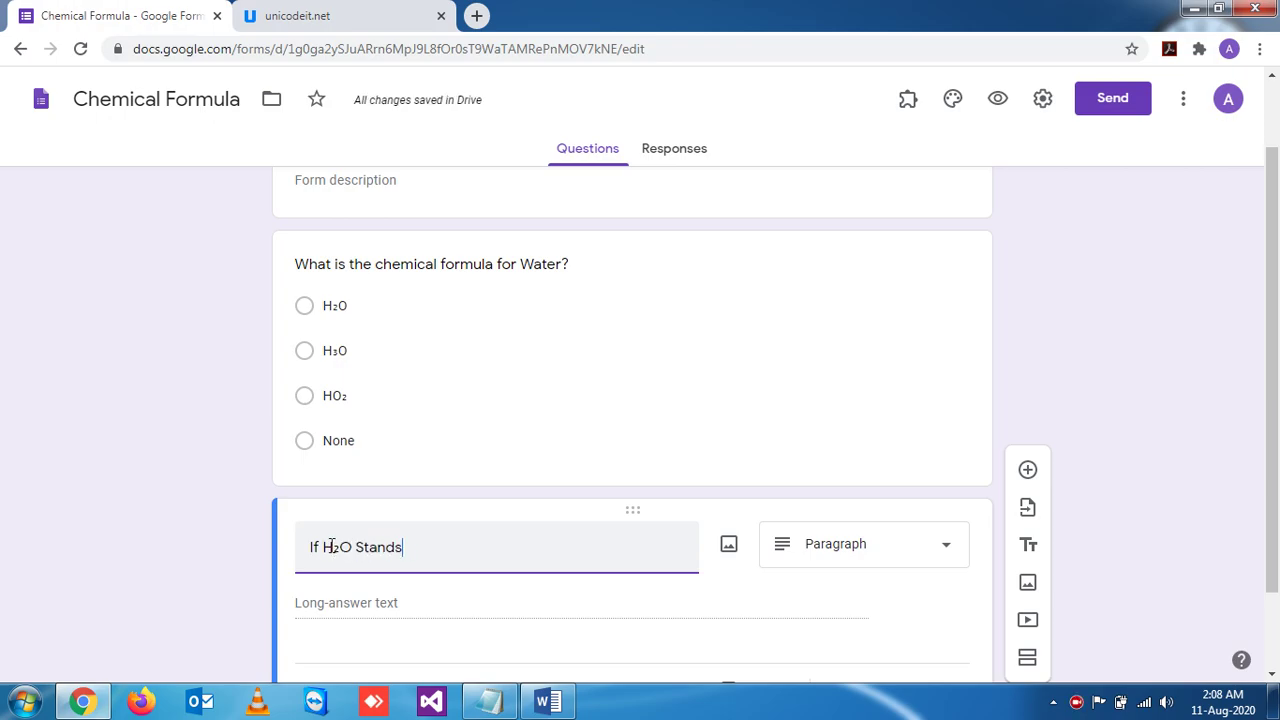
type("s for ")
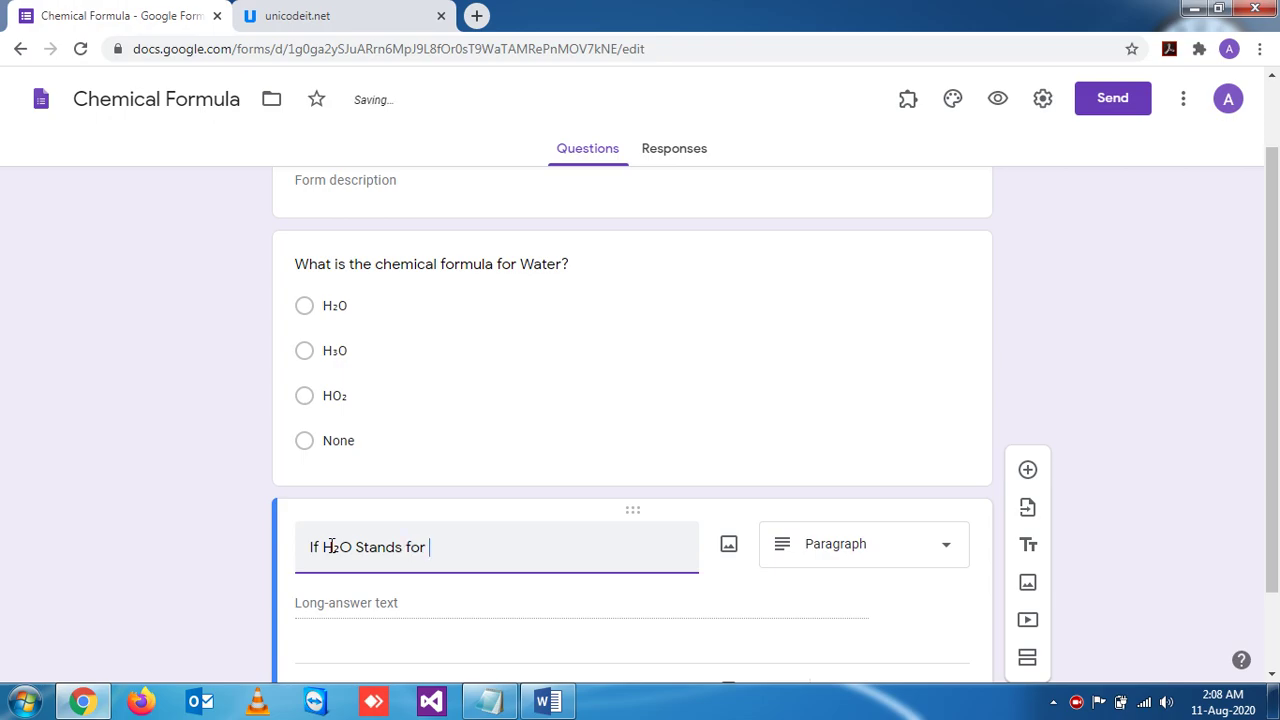
type("wa")
key("BackSpace")
key("BackSpace")
type("Water,Then")
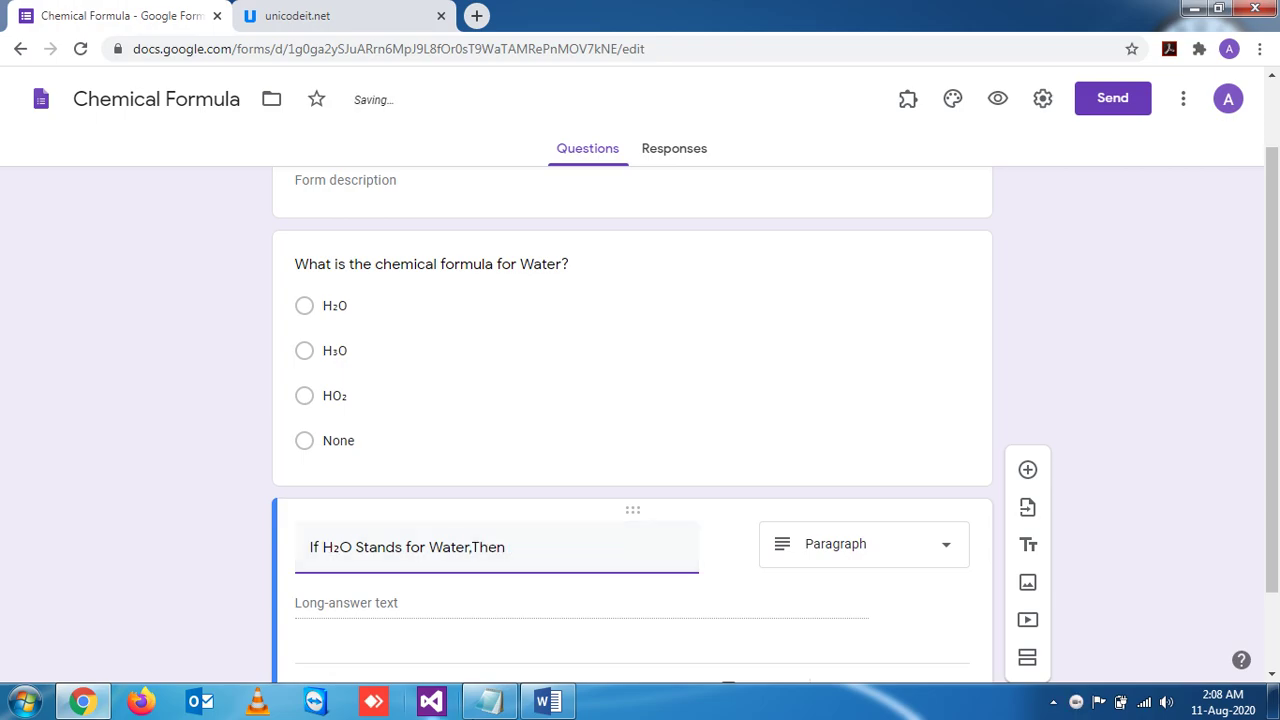
Replace the unicodeit.net expression with CO_2 to get subscripted CO₂.
left_click(547, 702)
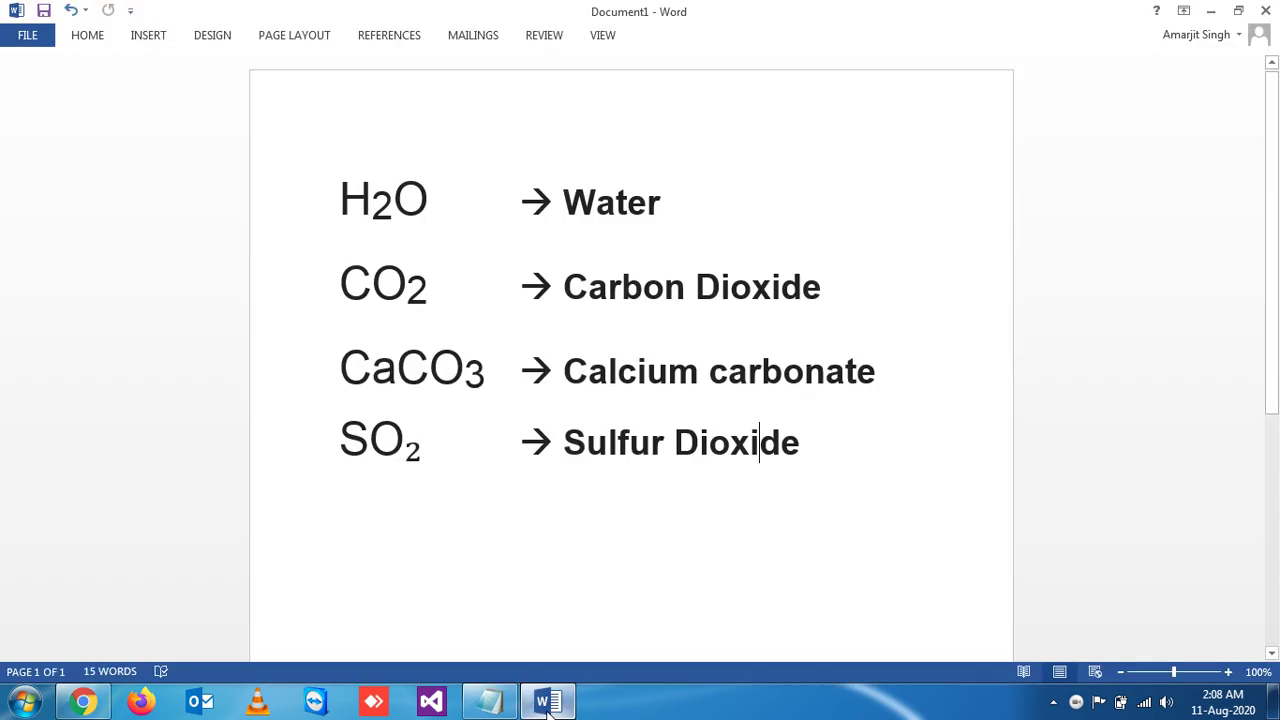
left_click(547, 704)
left_click(297, 15)
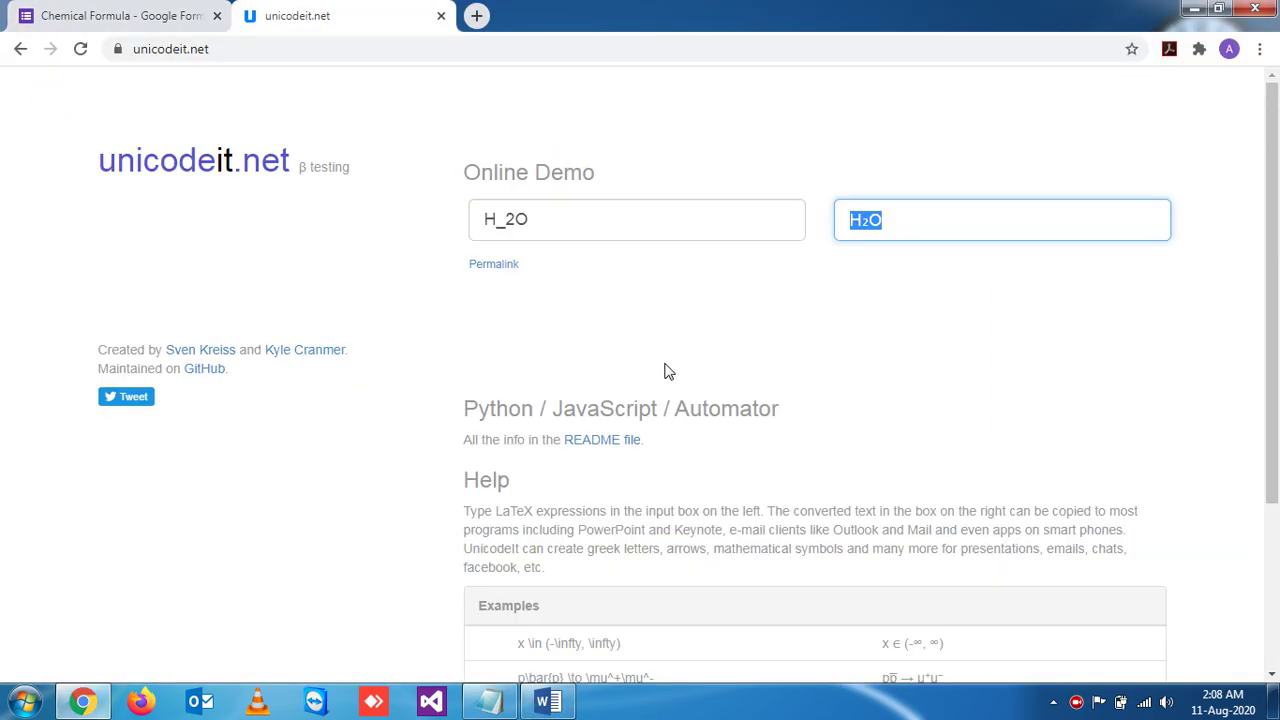
left_click(560, 222)
key("ctrl+a")
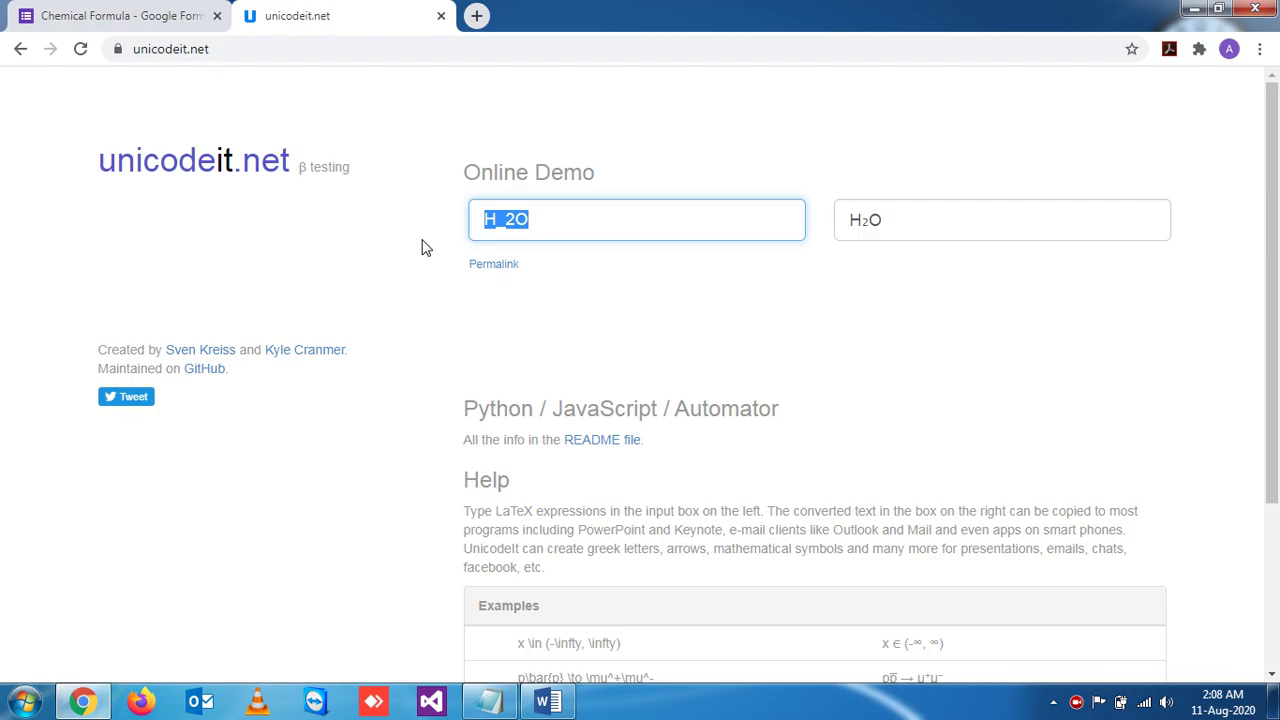
type("C_")
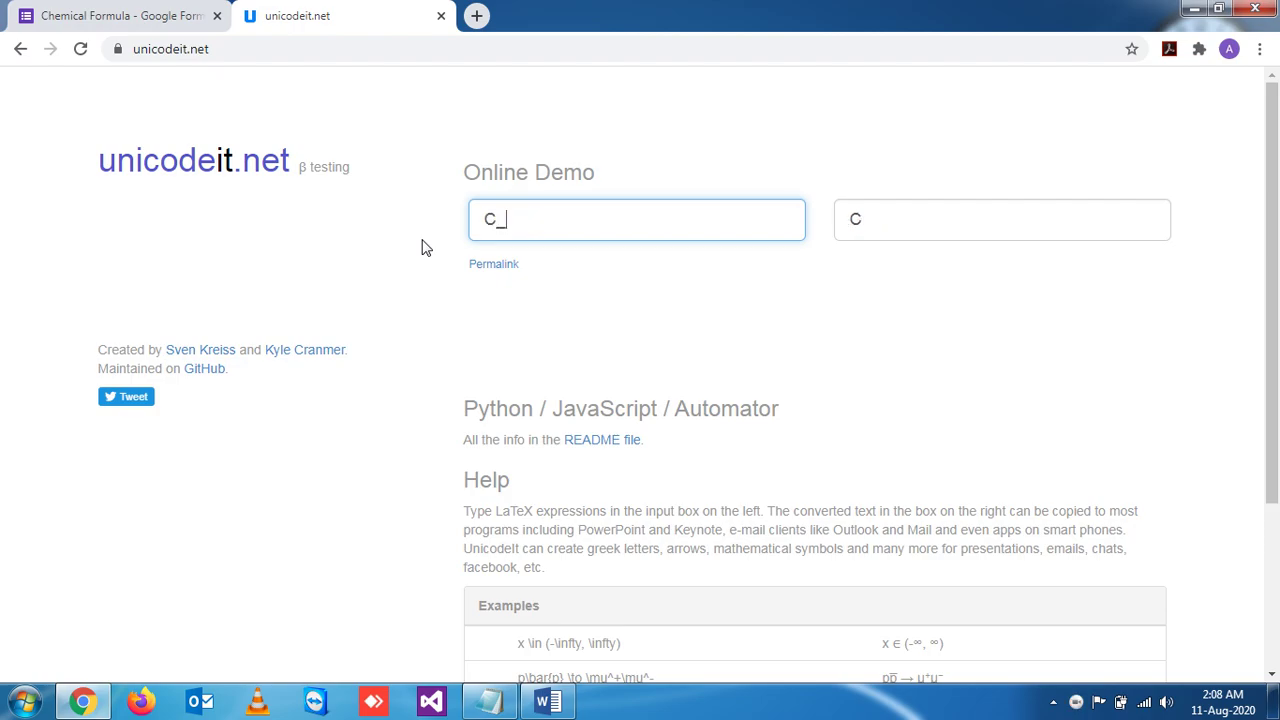
type("2")
key("BackSpace")
key("BackSpace")
type("o")
key("BackSpace")
type("O_2")
key("Tab")
key("ctrl+c")
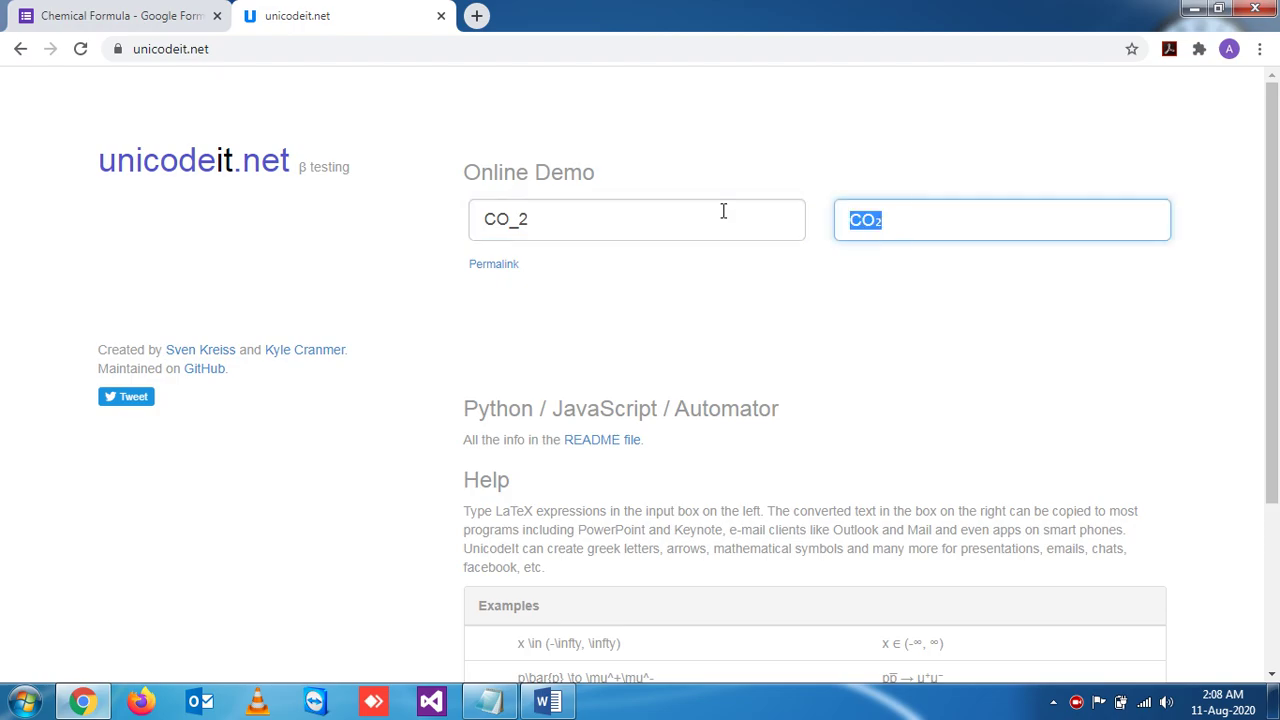
Paste CO₂ into the question title followed by 'Stands For ____?'.
left_click(60, 14)
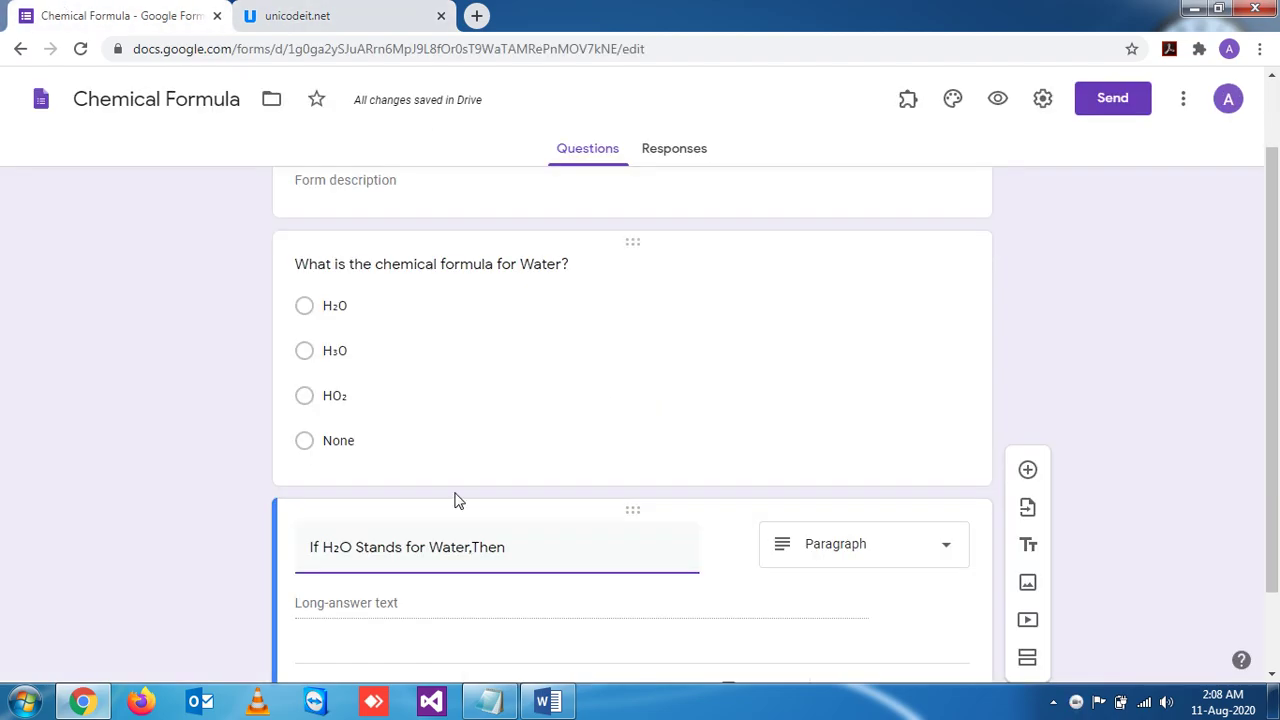
key("ctrl+v")
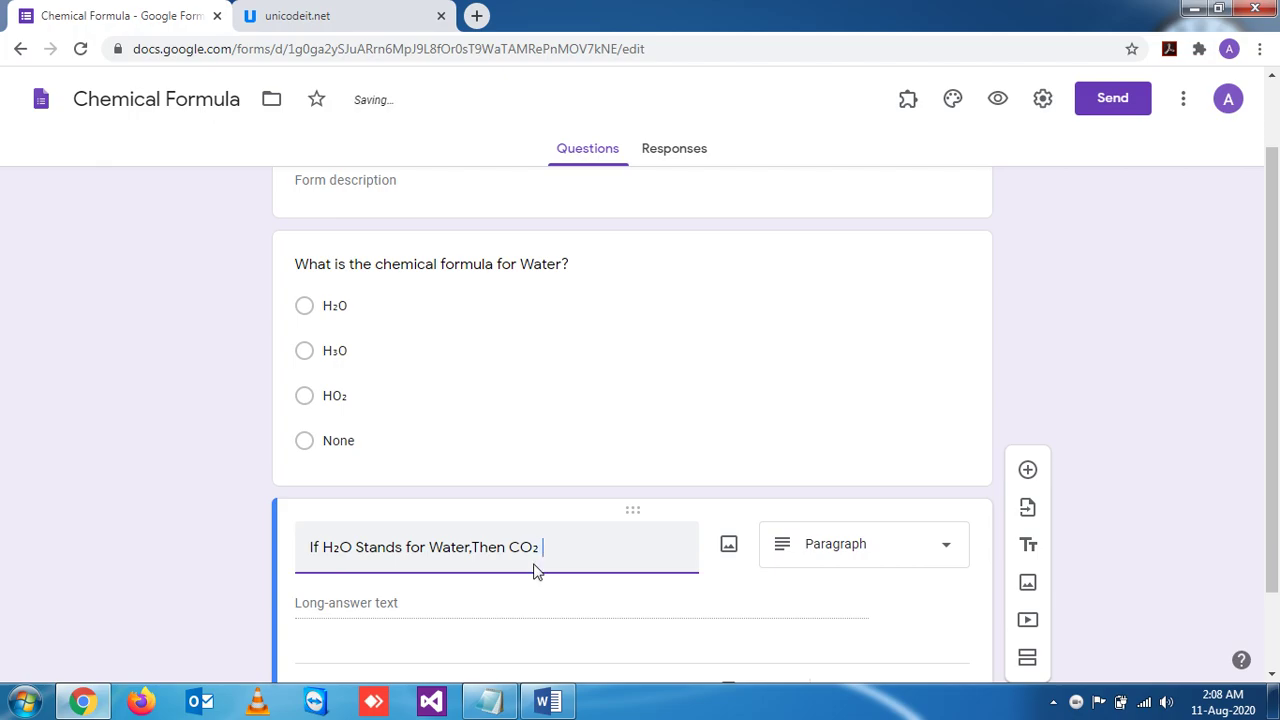
type("stands ")
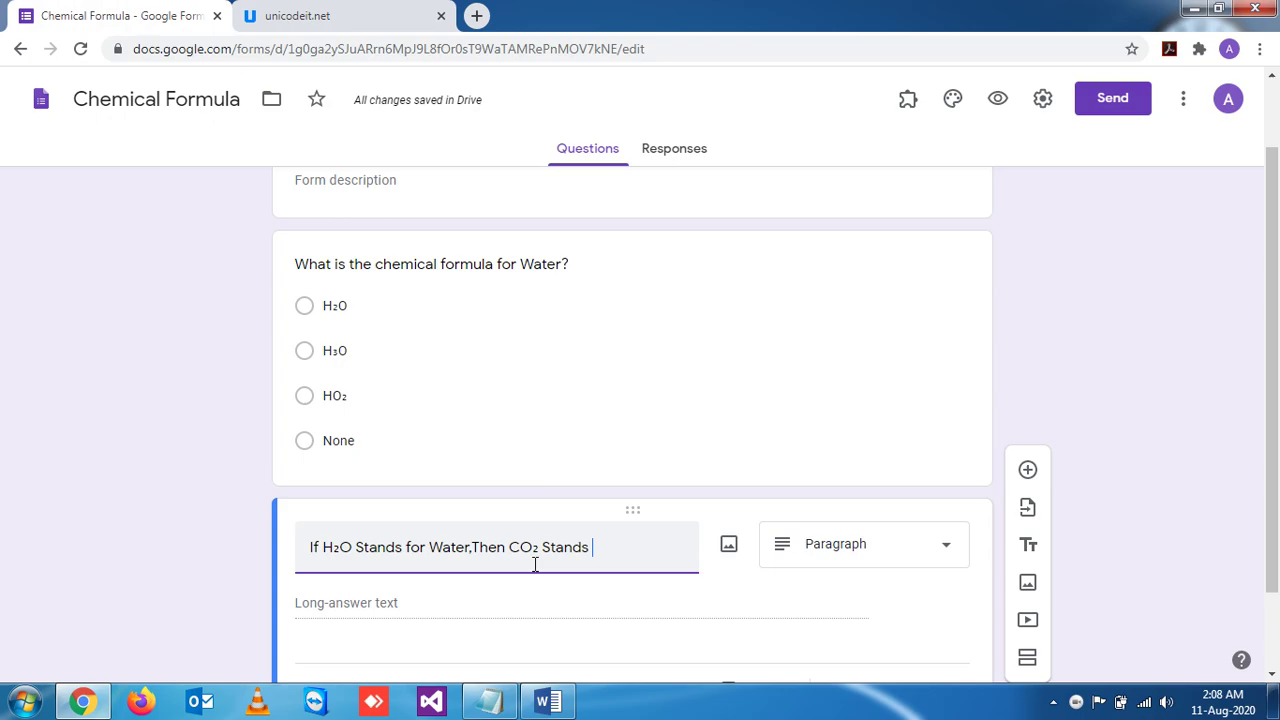
type("For ")
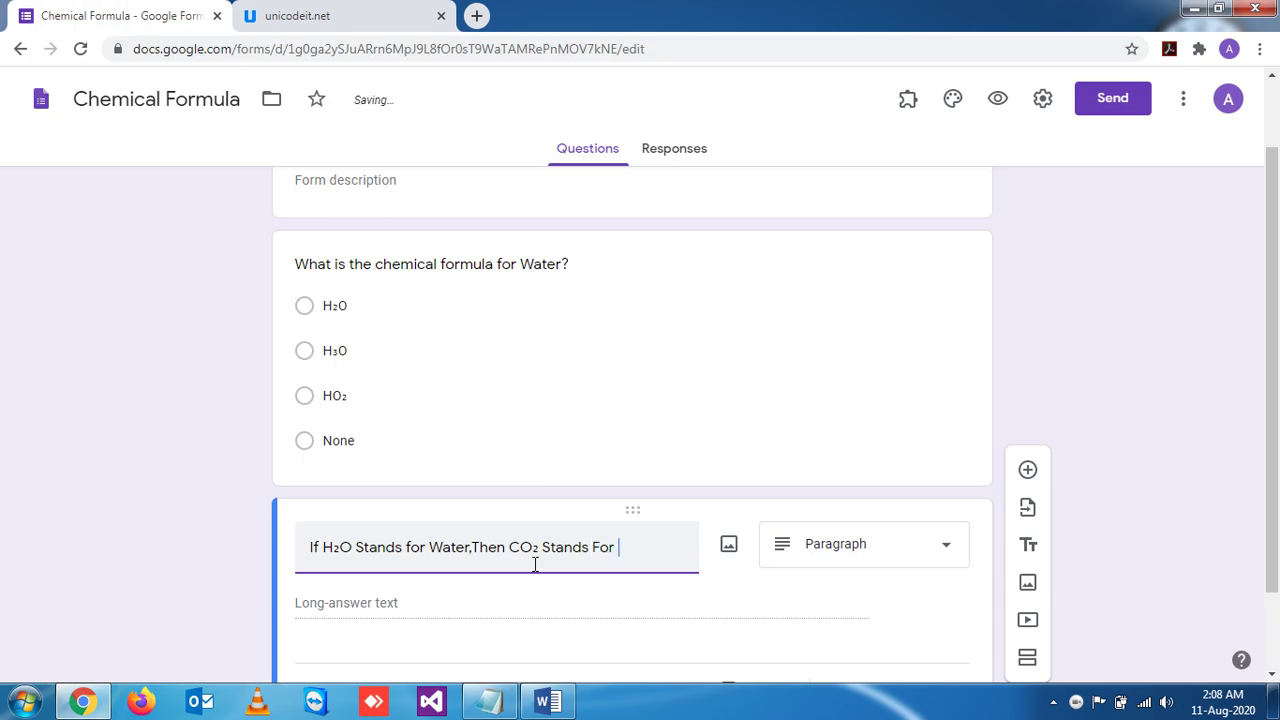
type("____?")
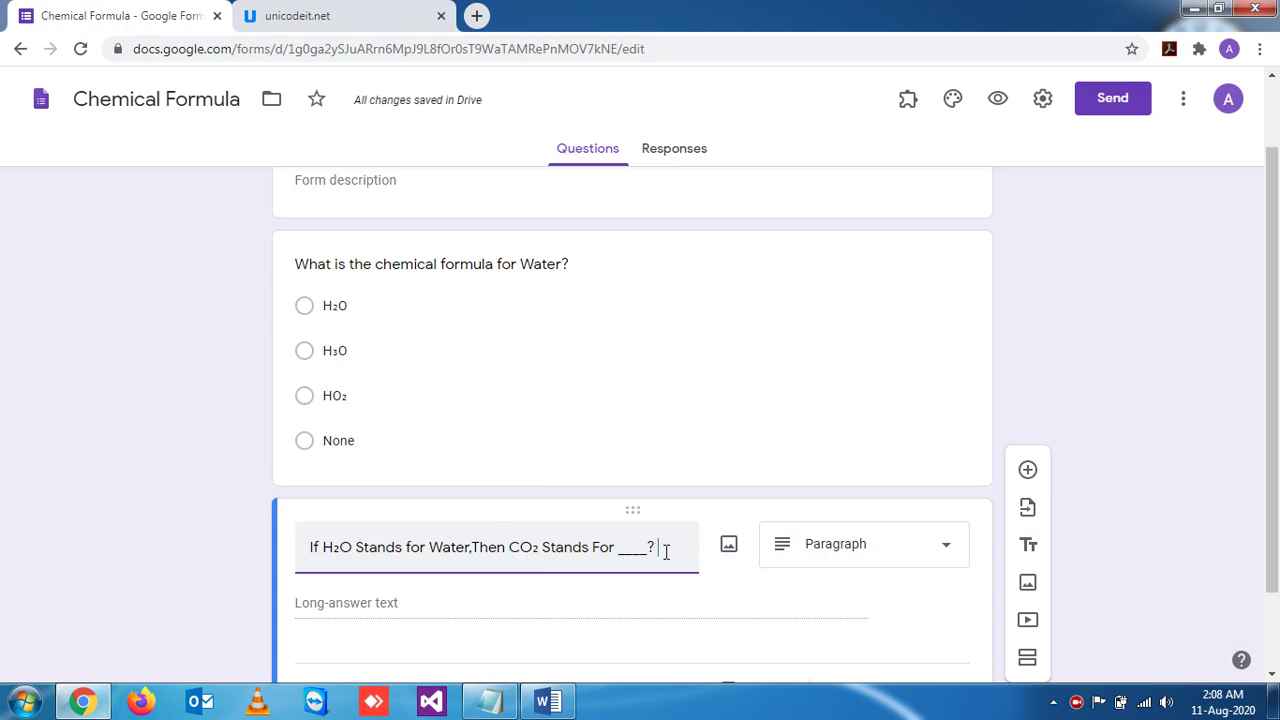
left_click(547, 701)
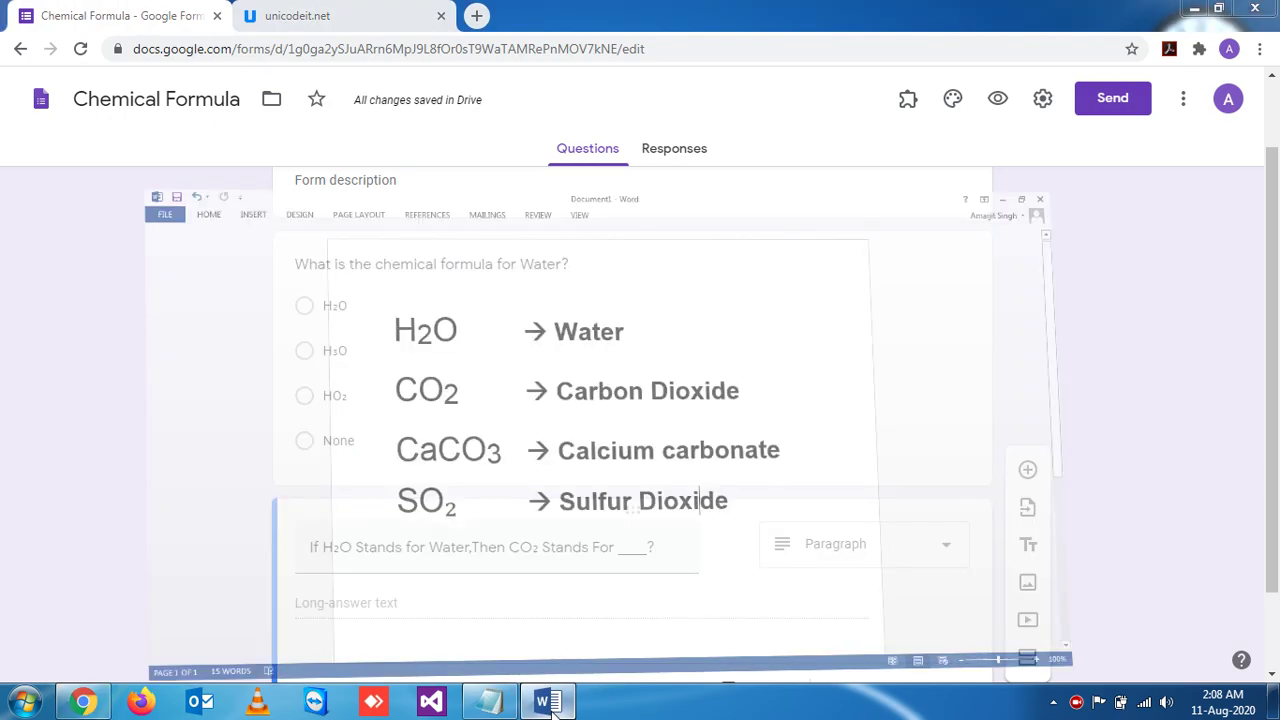
Convert CaCO_3 and add 'CaCO₃ Stands For ____?' to the question title.
left_click(549, 702)
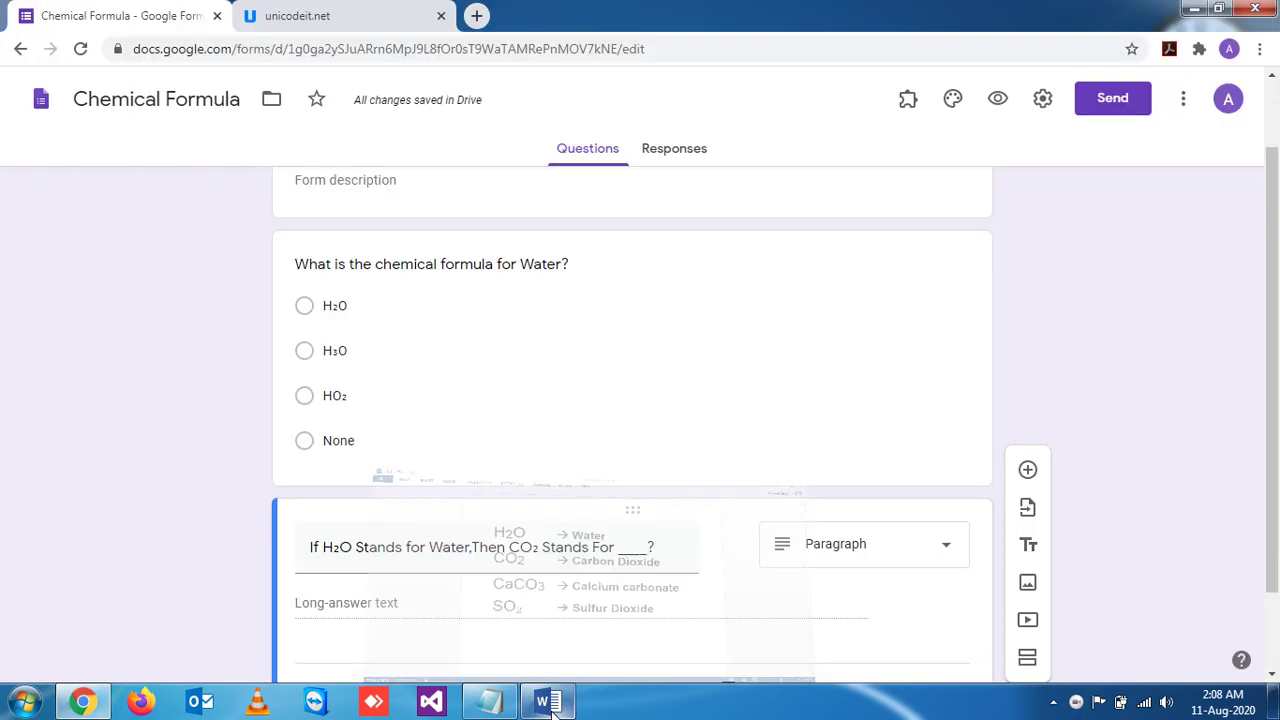
key("ctrl+Tab")
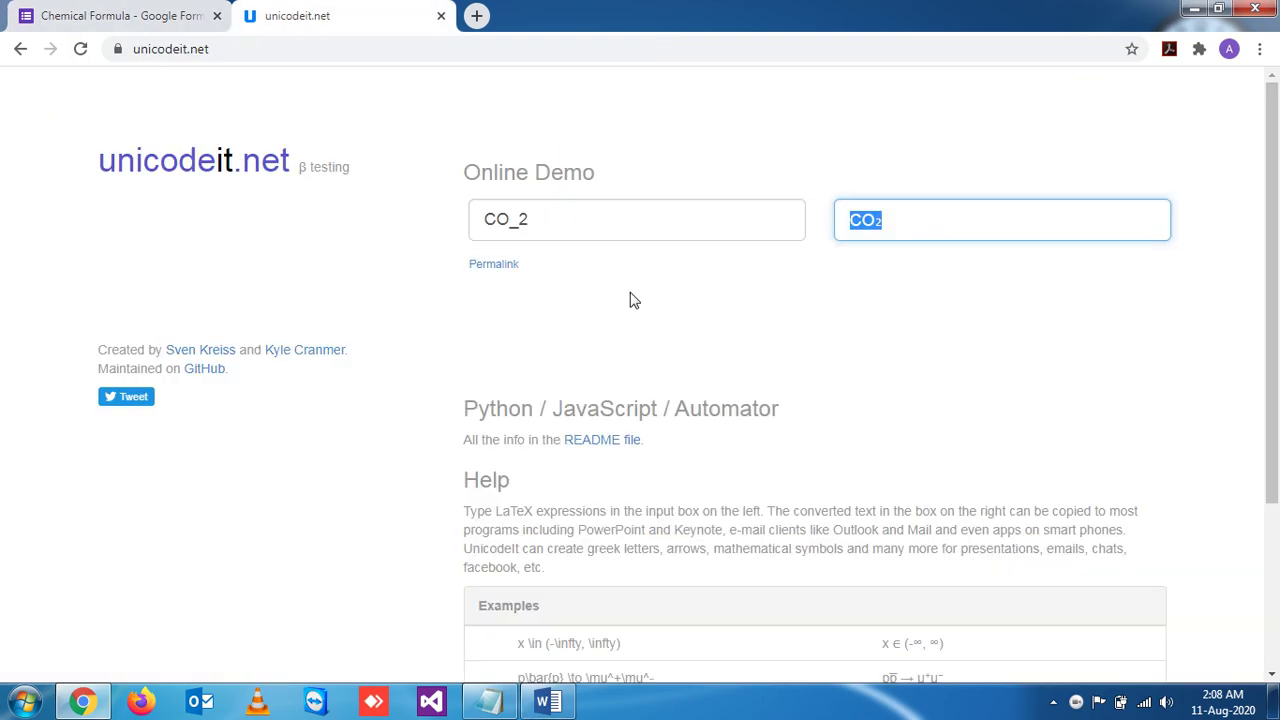
key("shift+Tab")
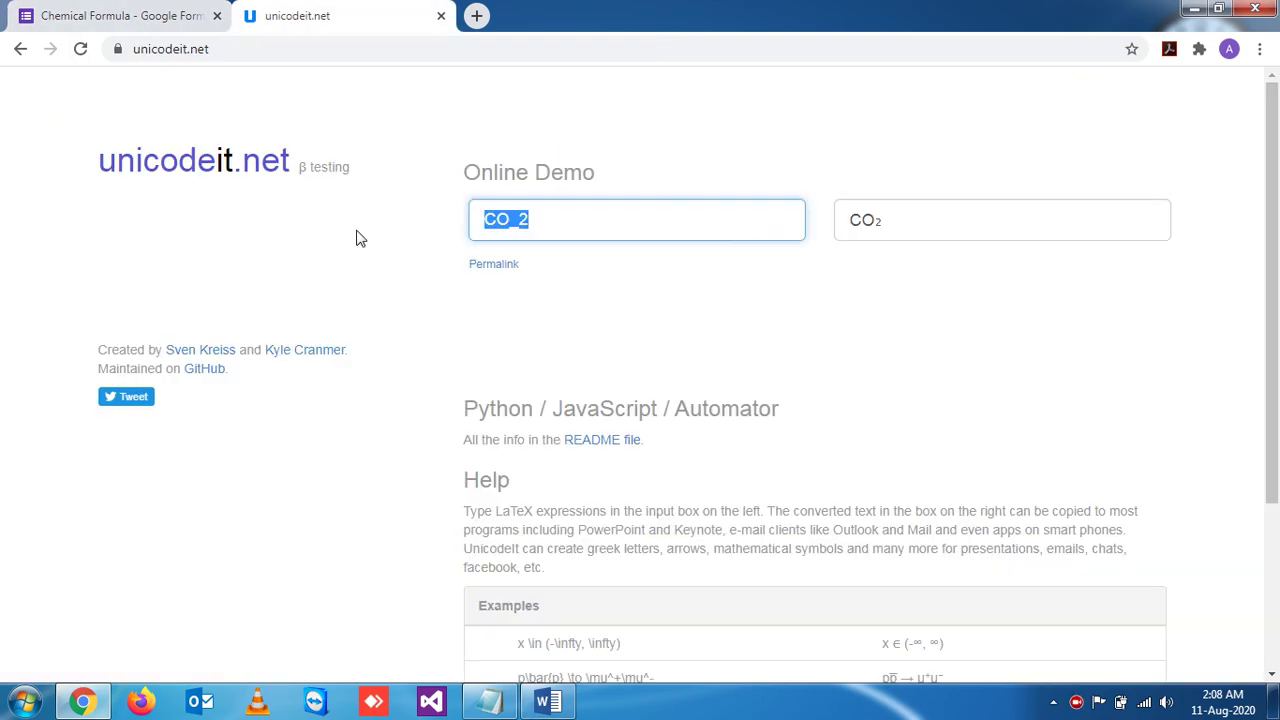
type("CaC")
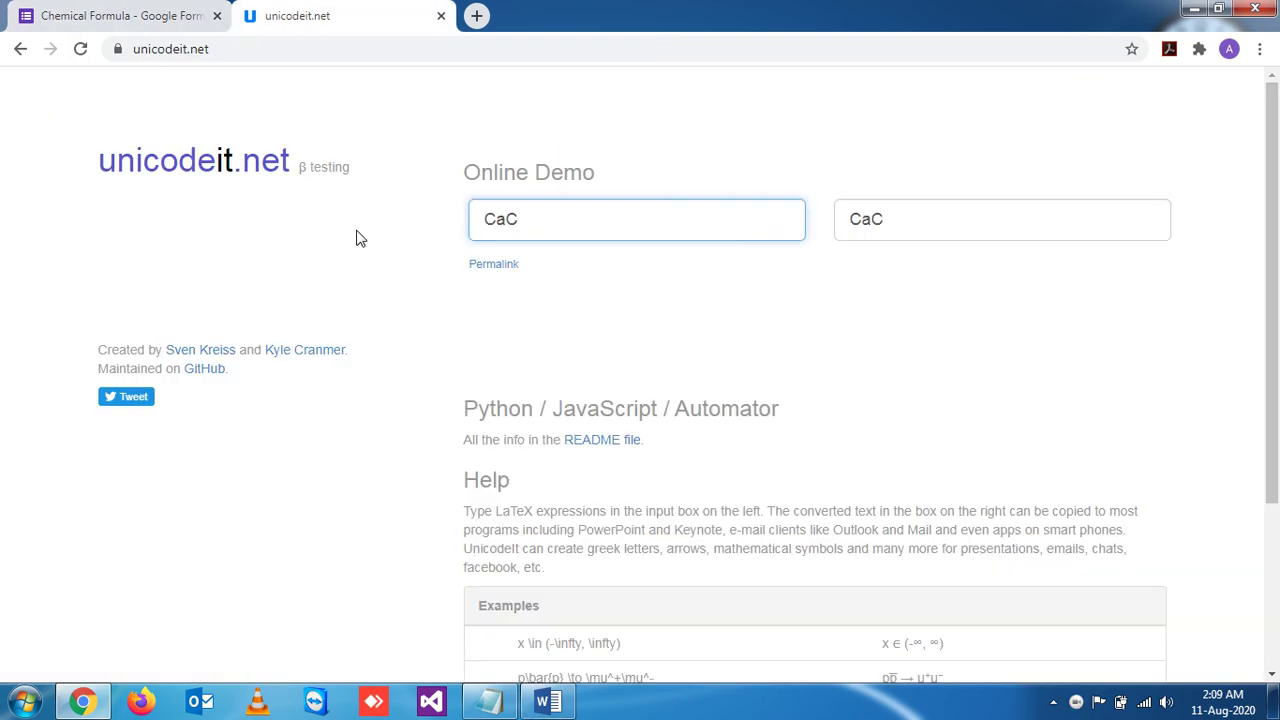
type("O_3")
left_click(951, 218)
key("ctrl+c")
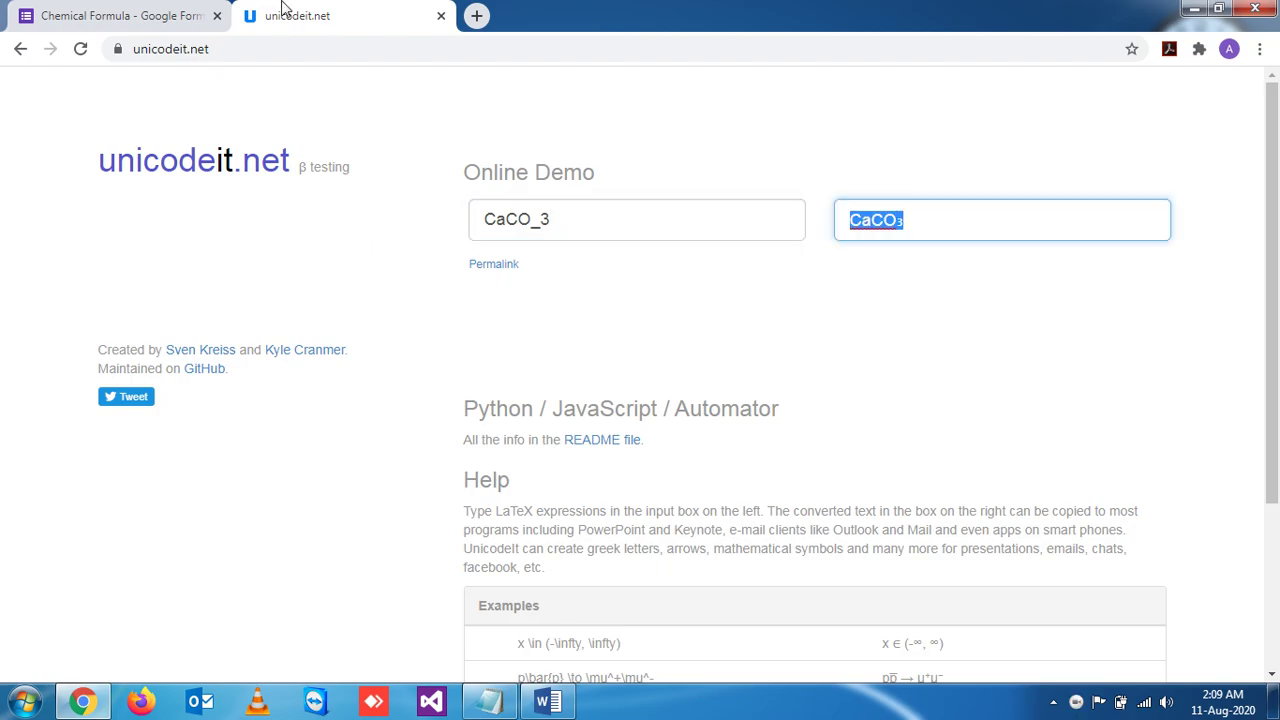
left_click(206, 14)
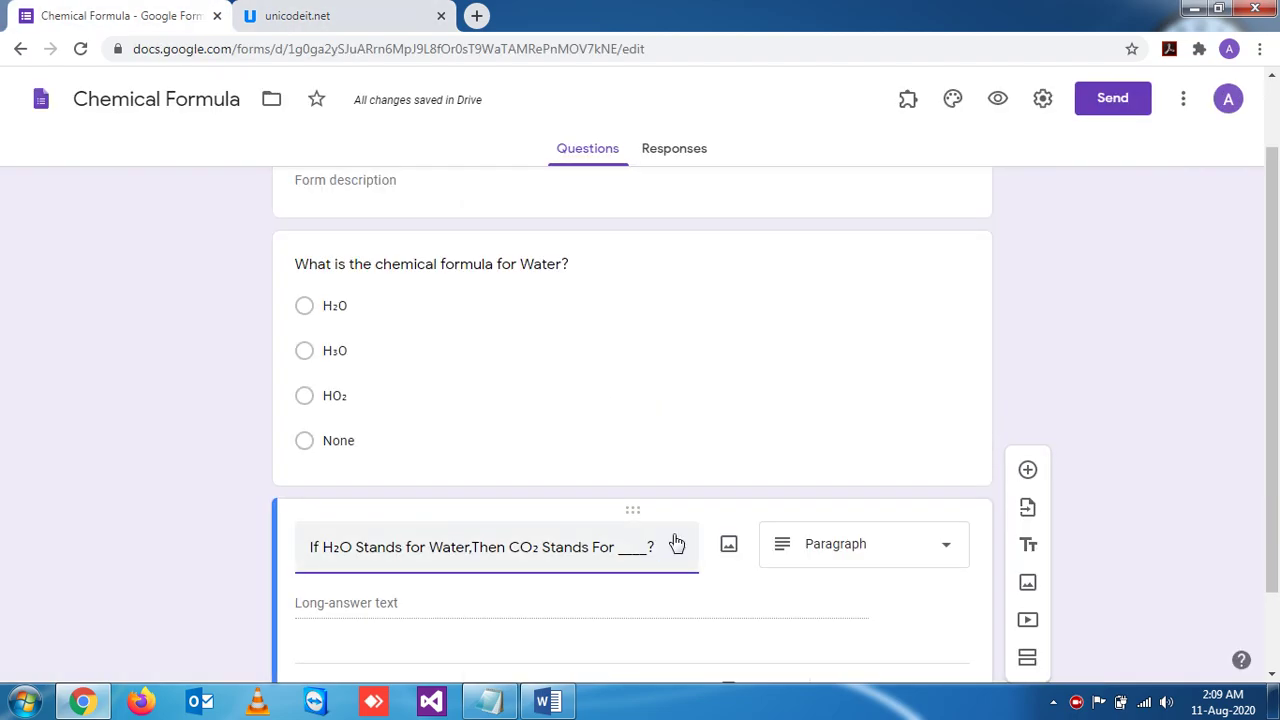
key("ctrl+v")
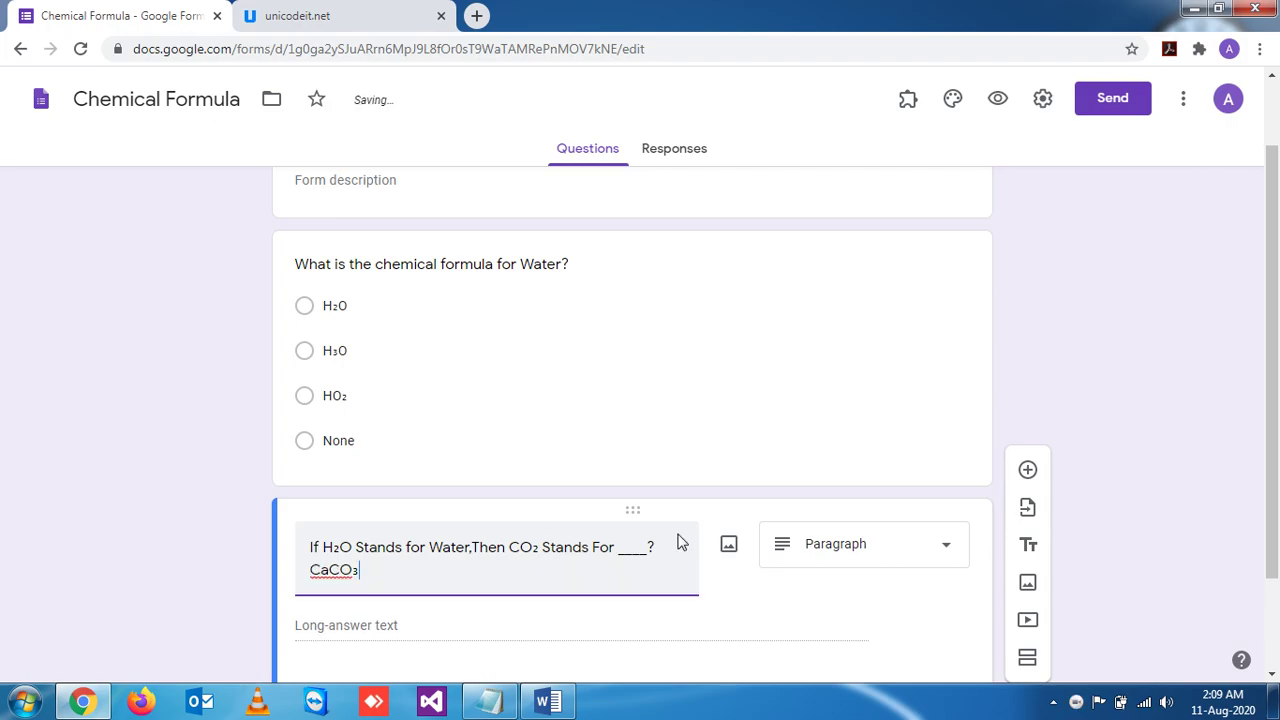
type("Stand")
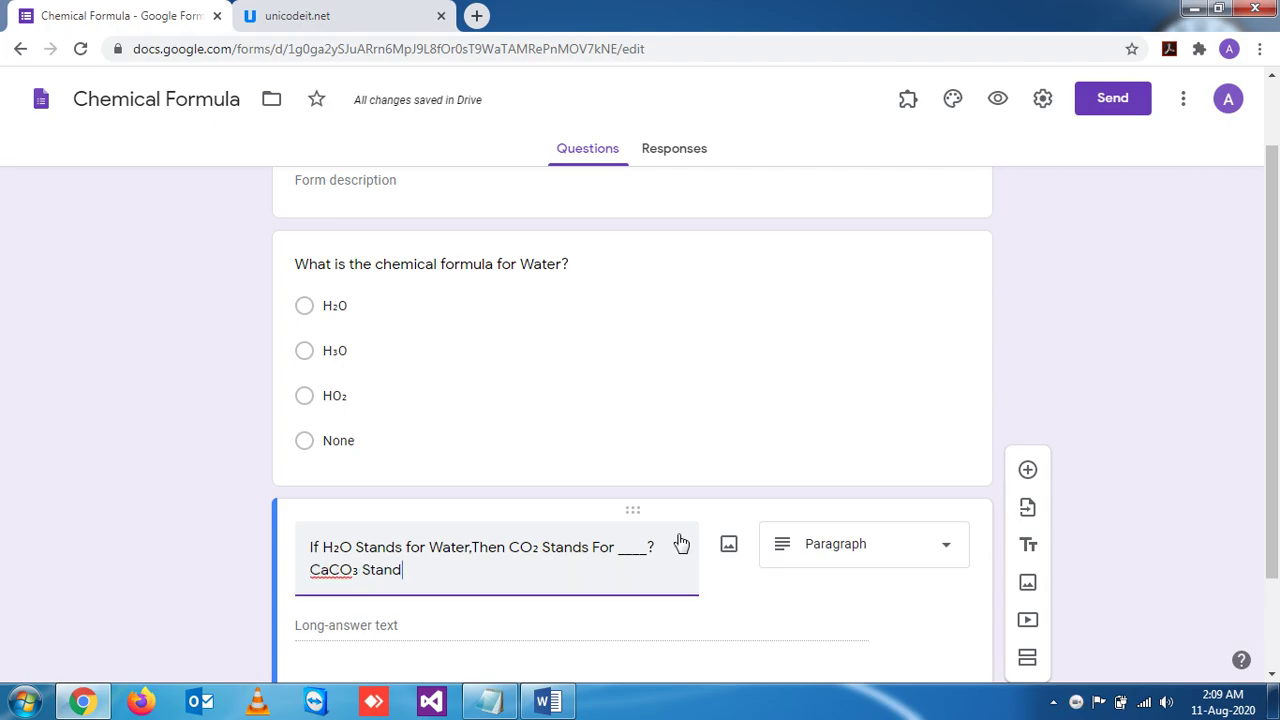
type("s For")
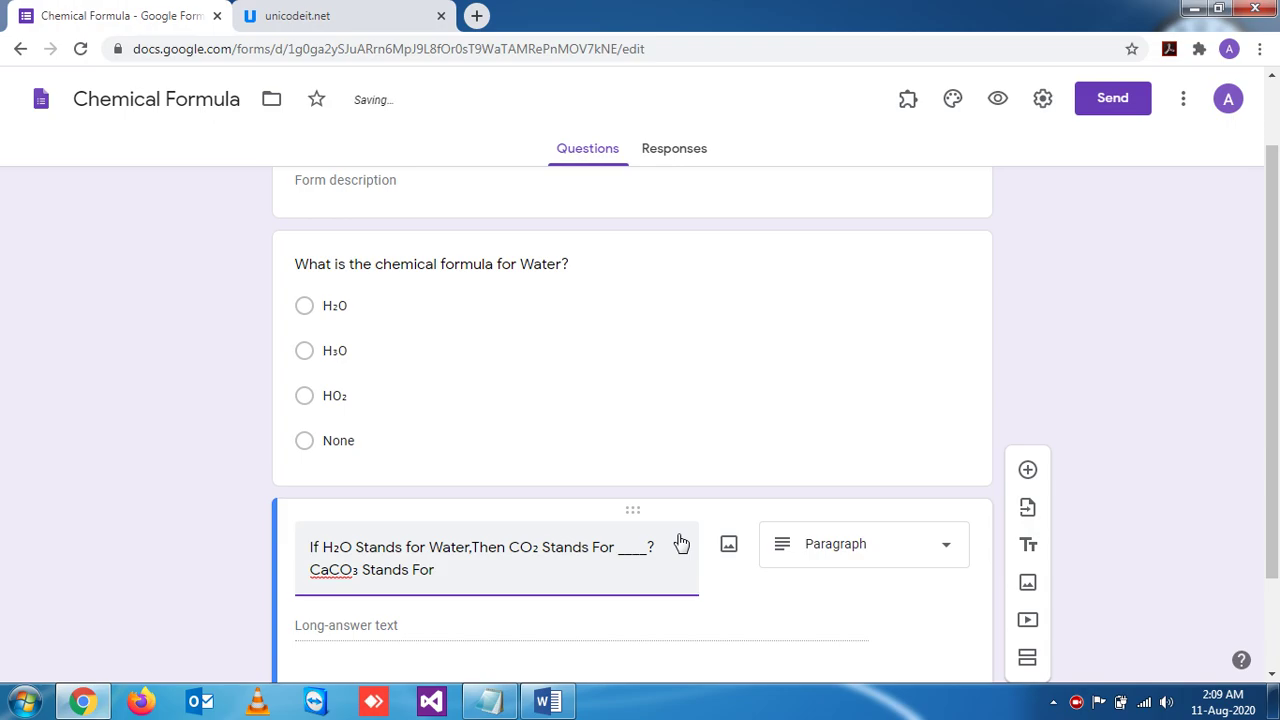
type(" ____?")
Convert SO_2 on unicodeit.net and copy the subscripted SO₂.
left_click(548, 702)
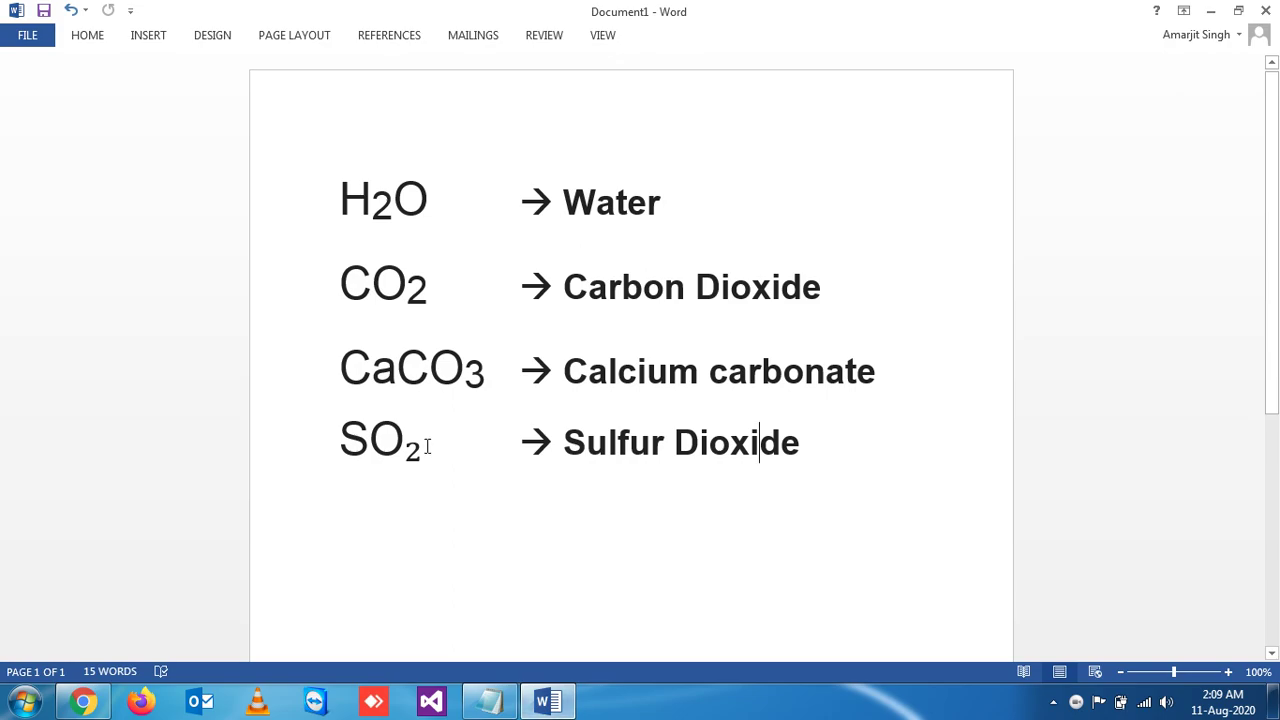
left_click(548, 702)
key("ctrl+Tab")
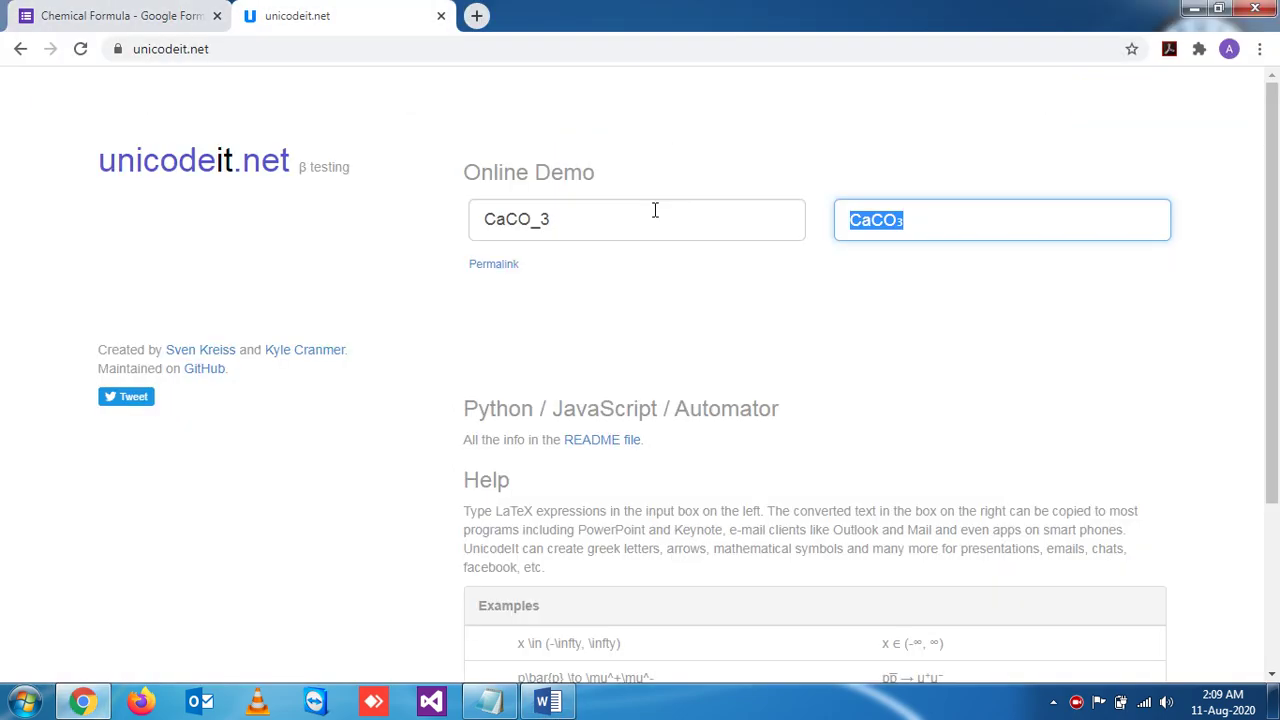
double_click(655, 210)
type("S")
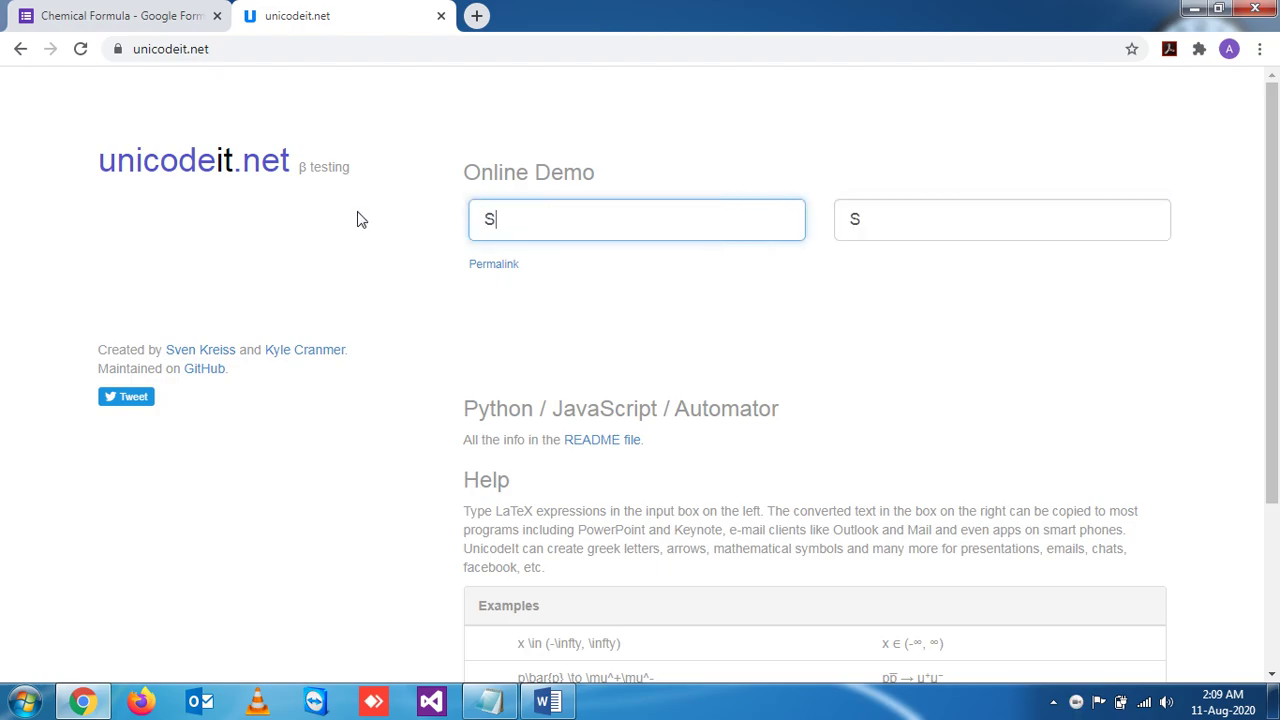
type("_2")
left_click(894, 220)
key("ctrl+c")
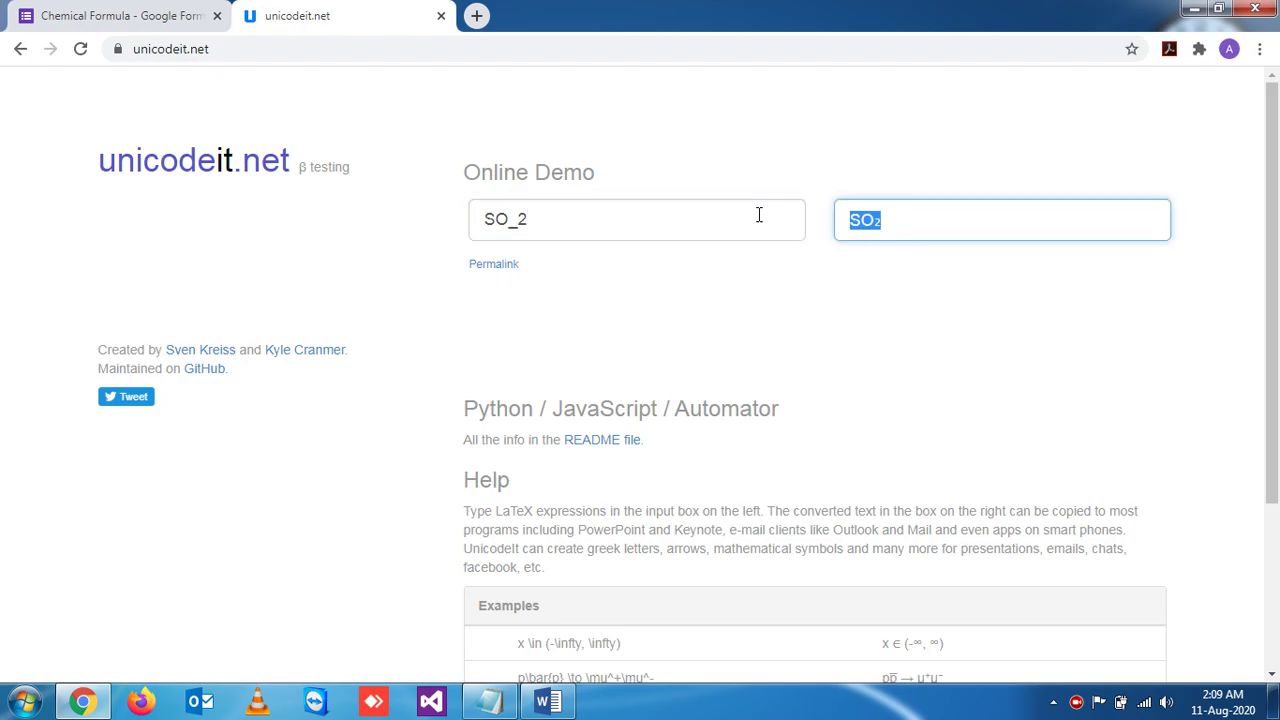
Append 'SO₂ Stands For _____?' to the end of the question title.
left_click(95, 15)
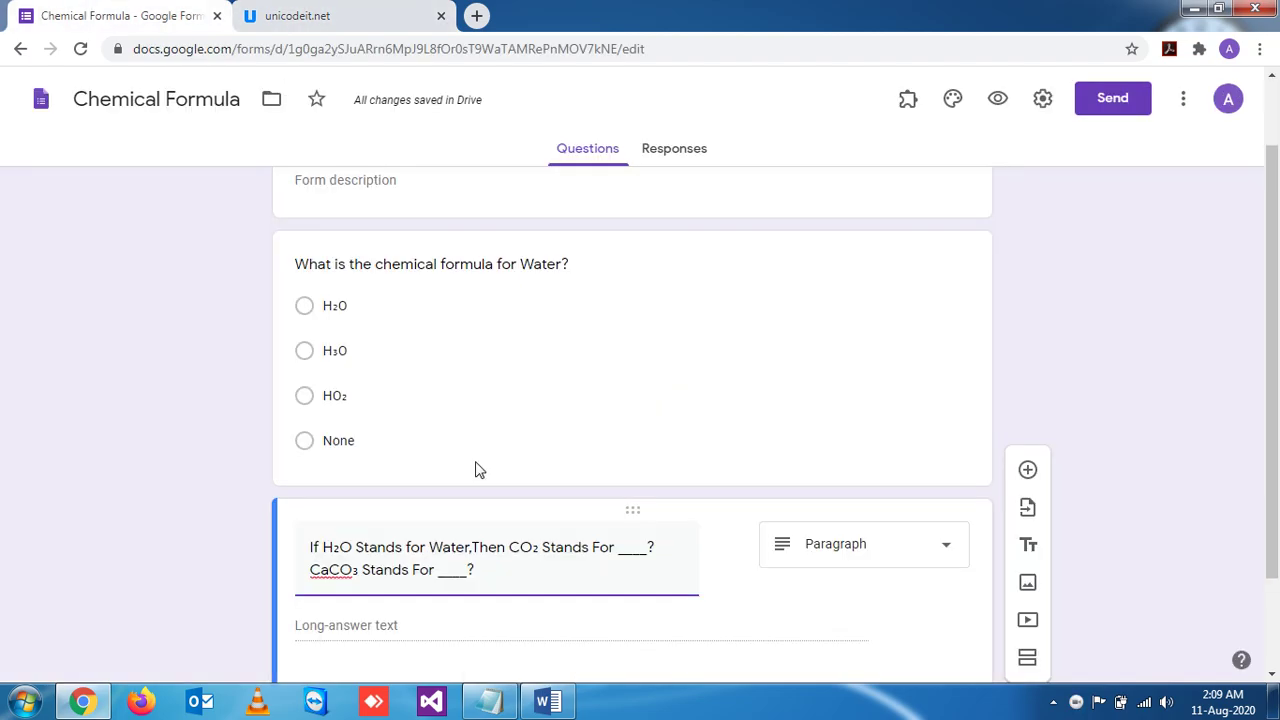
left_click(498, 583)
key("ctrl+v")
type("Stands For ")
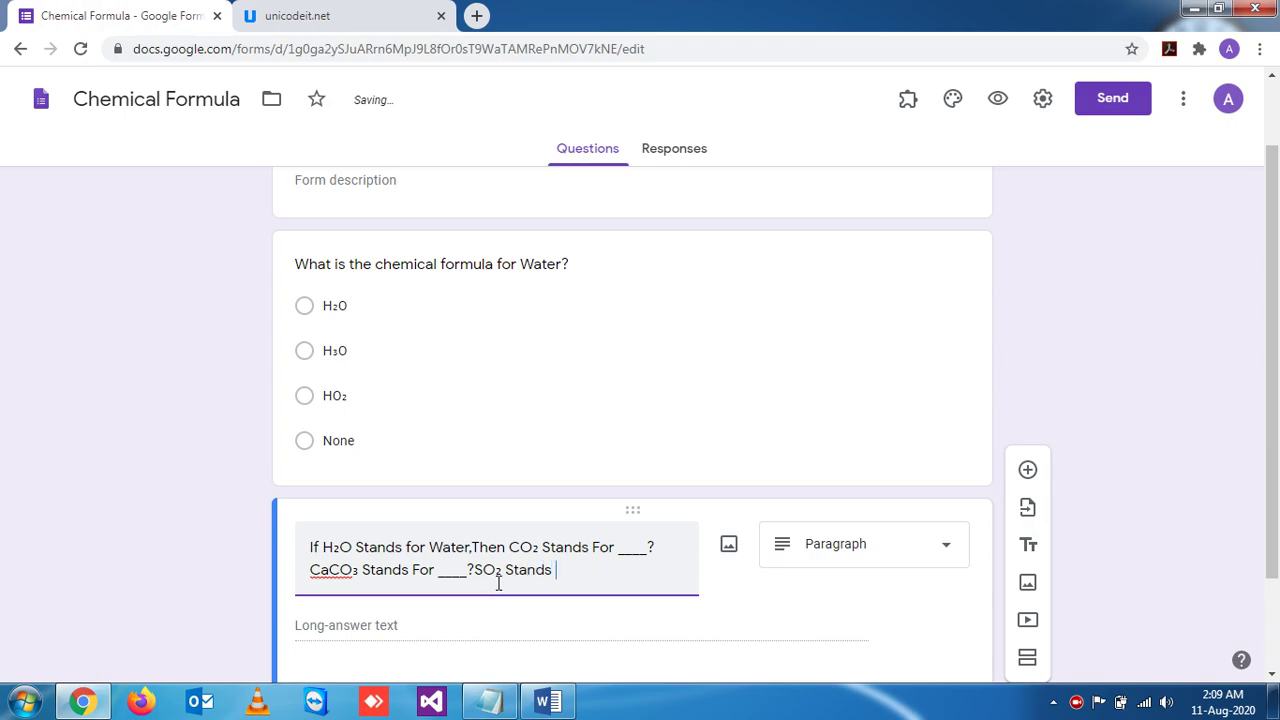
type("_____?")
left_click(823, 614)
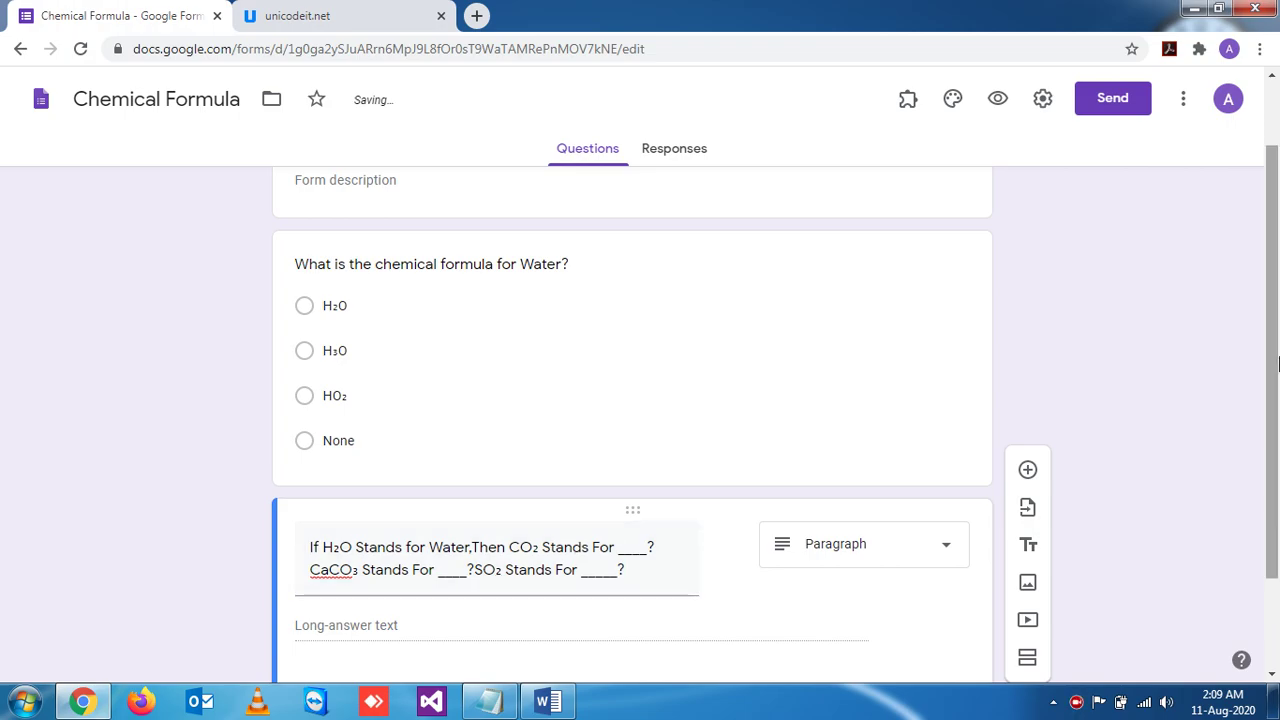
scroll(1277, 365, "down", 1)
scroll(1277, 365, "up", 1)
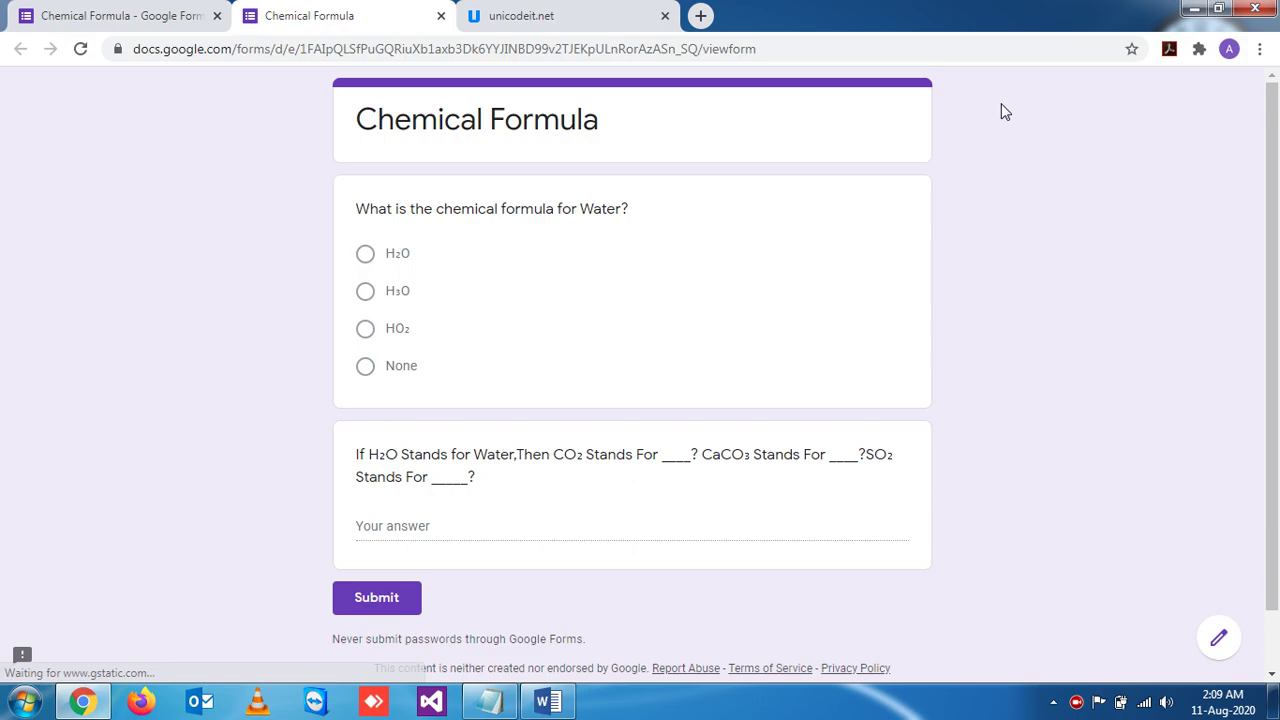
Answer the preview with 'Carbon Dioxide' and 'Calcium Carbonate' on separate lines.
left_click(487, 531)
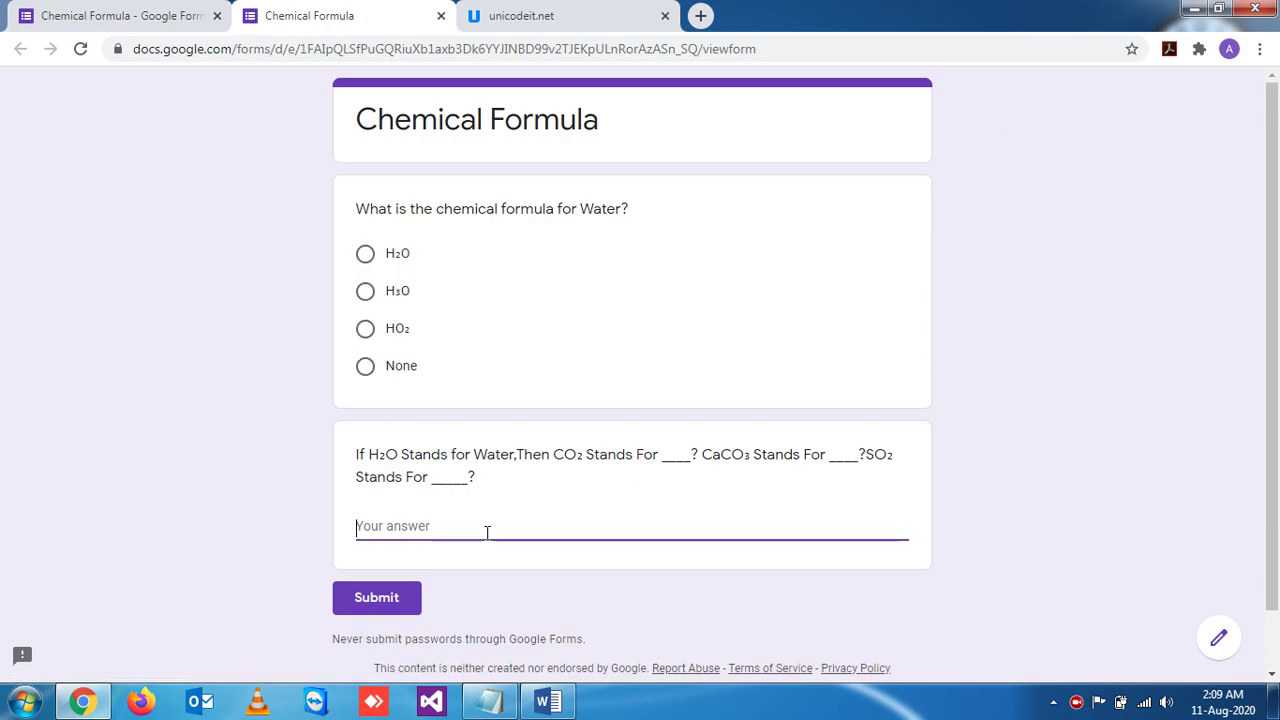
type("Carbon")
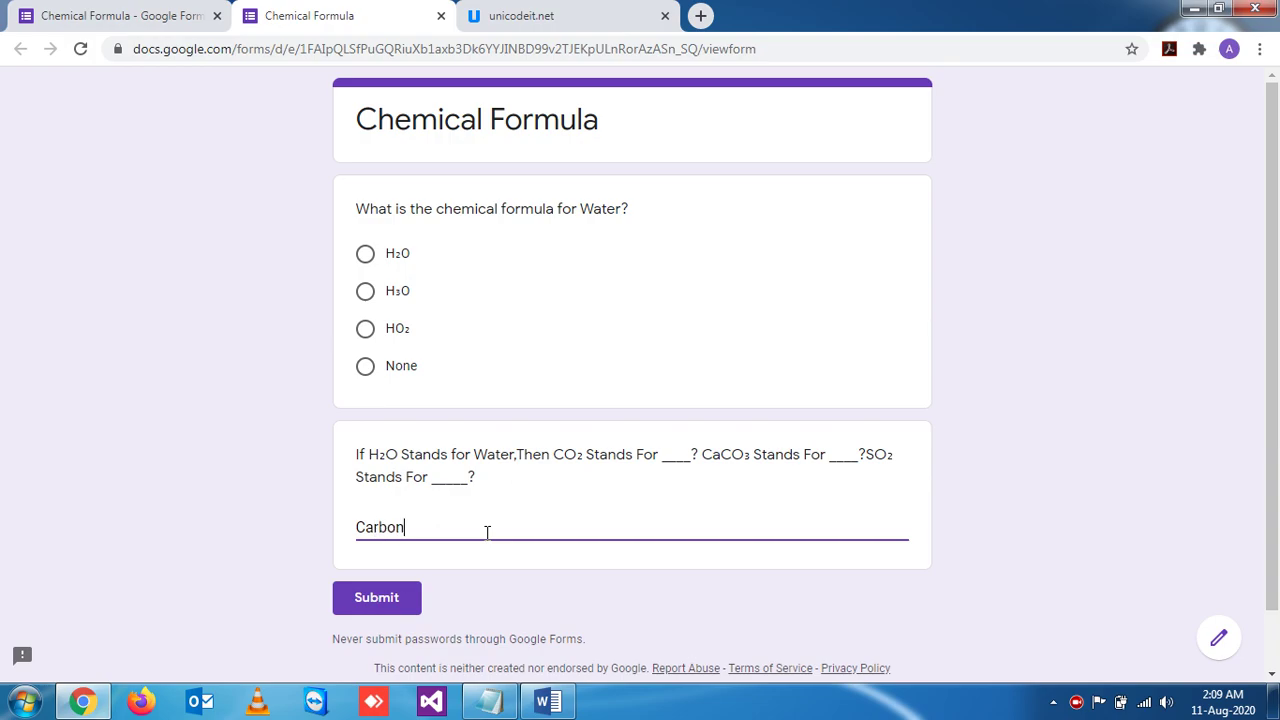
type(" Dioxide")
key("Return")
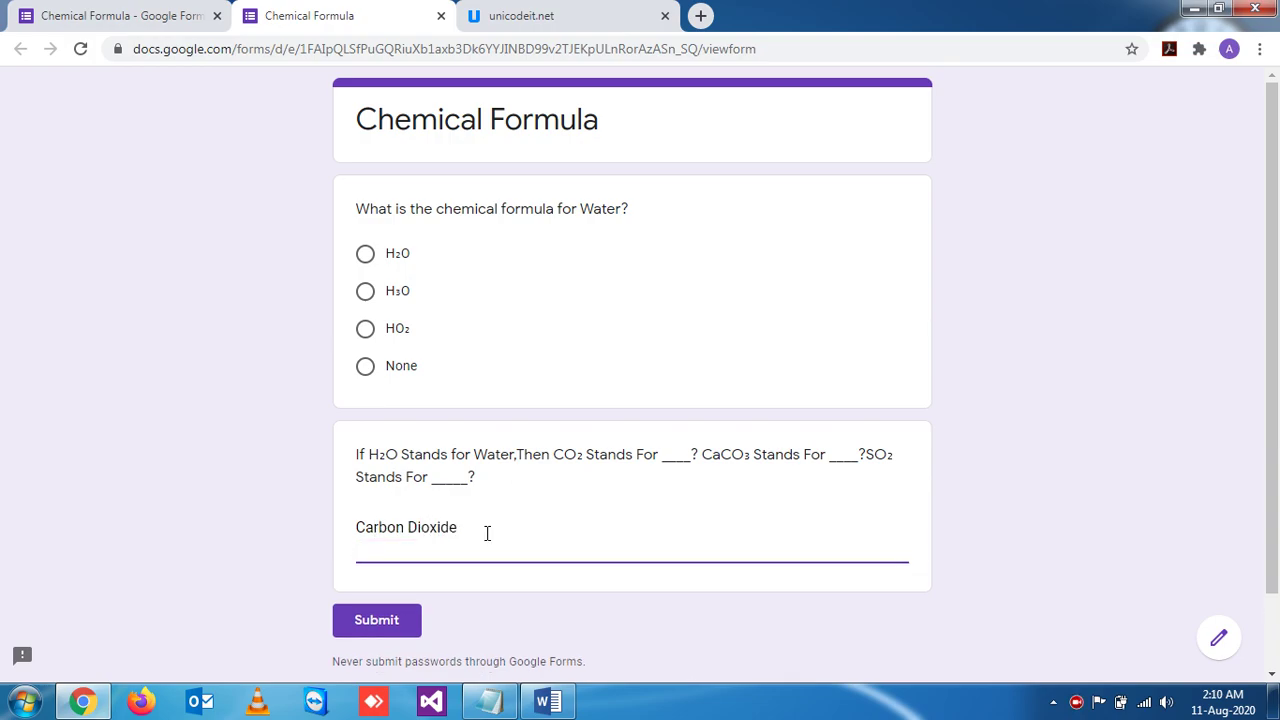
type("Calcium Carbonate")
key("Return")
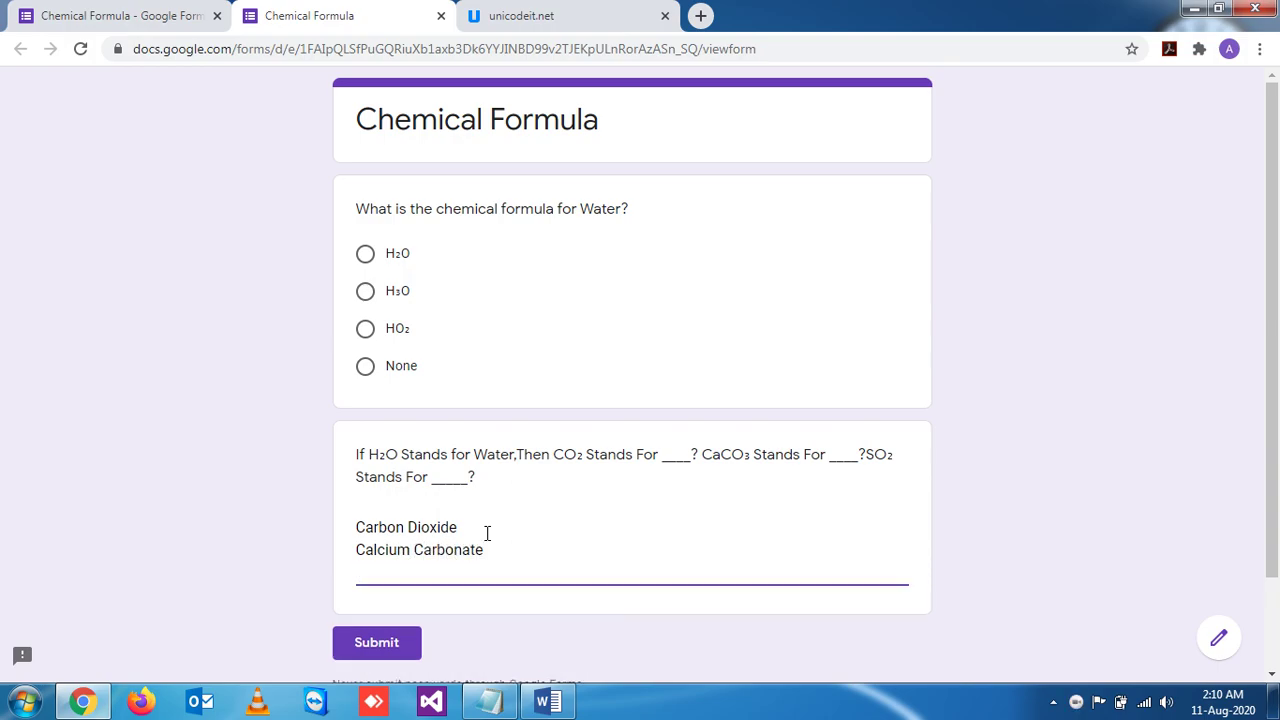
Add 'Sulfur Dioxide' as the third answer line, copied from the Word list.
type("Sulp")
left_click(547, 701)
left_click_drag(822, 448, 565, 448)
key("ctrl+c")
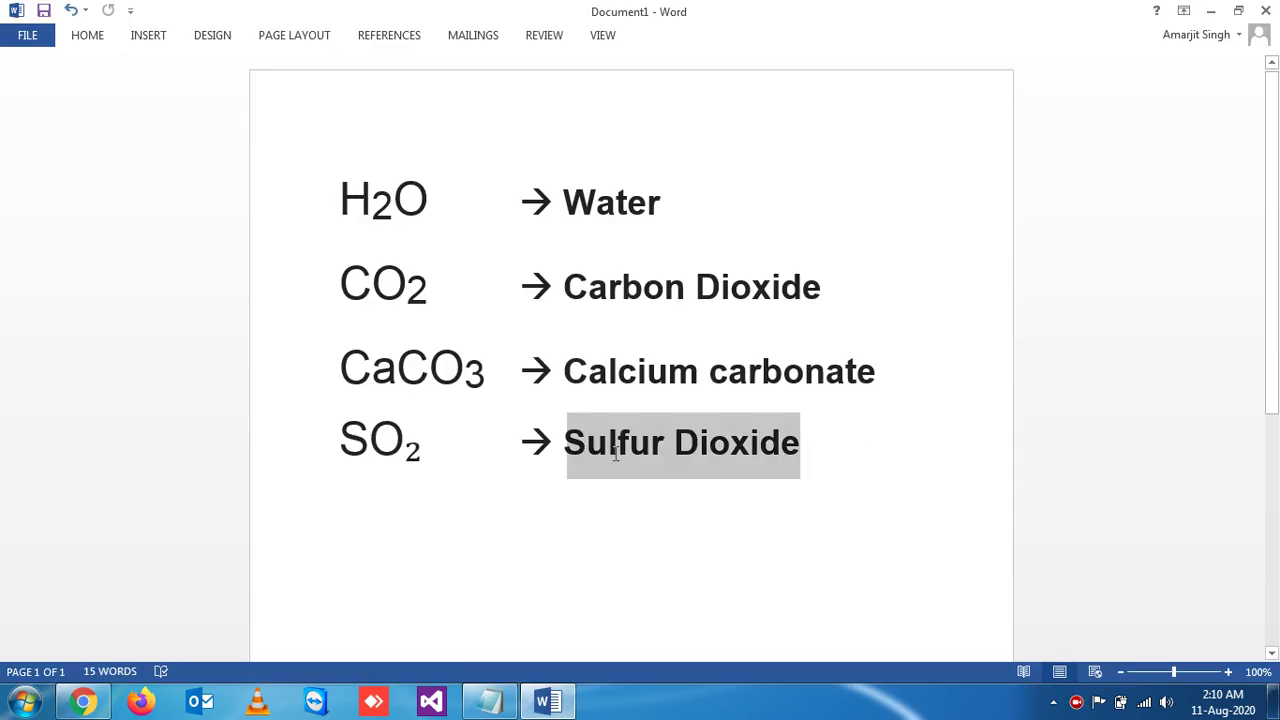
left_click(535, 708)
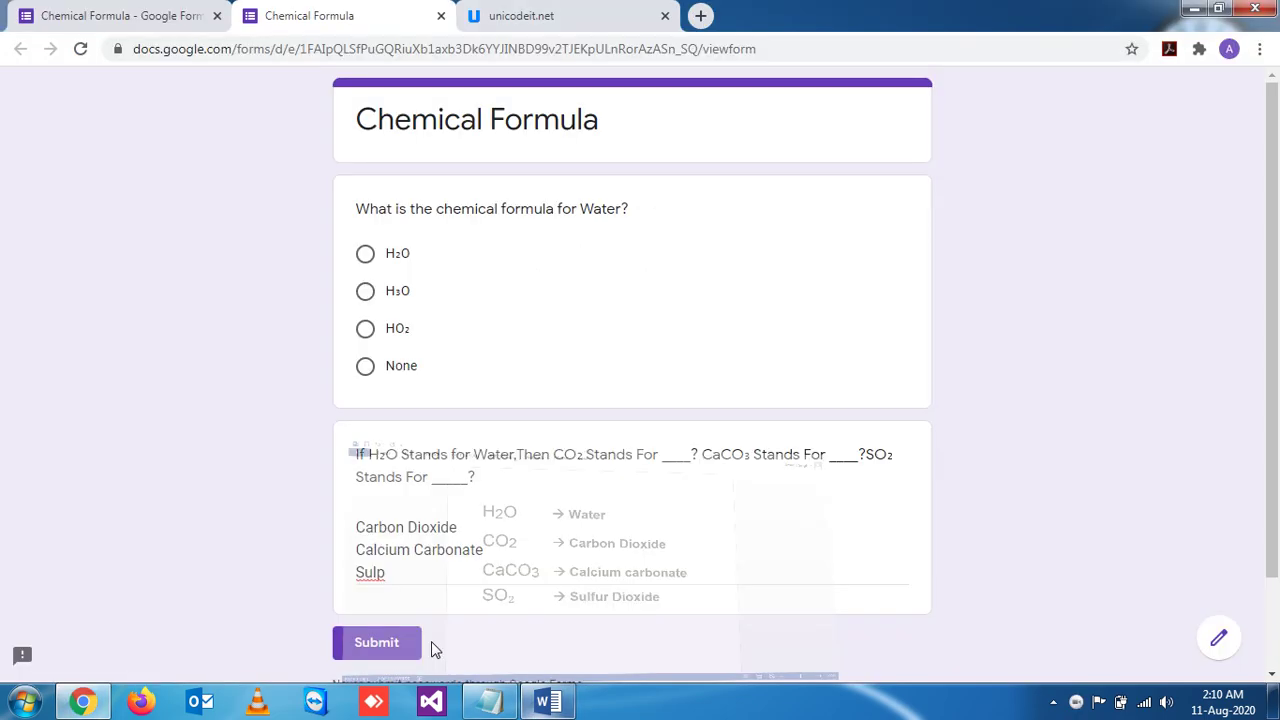
left_click_drag(414, 572, 310, 592)
key("ctrl+v")
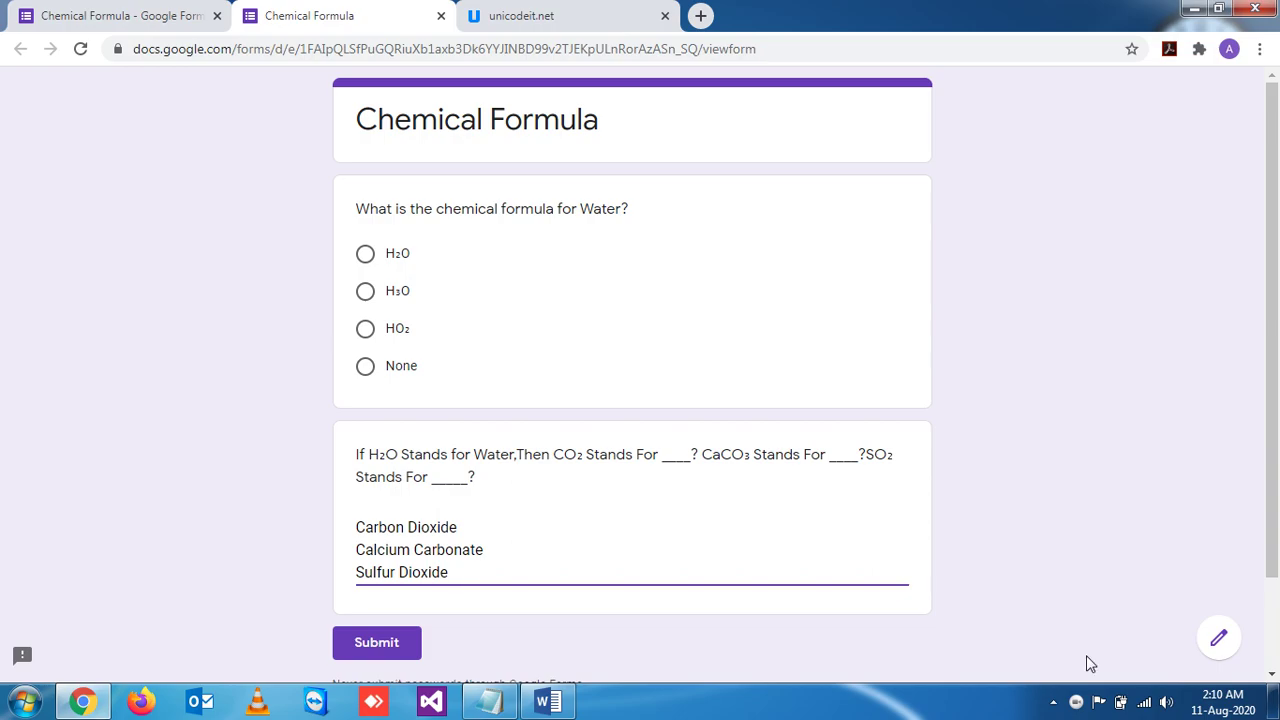
left_click(1077, 702)
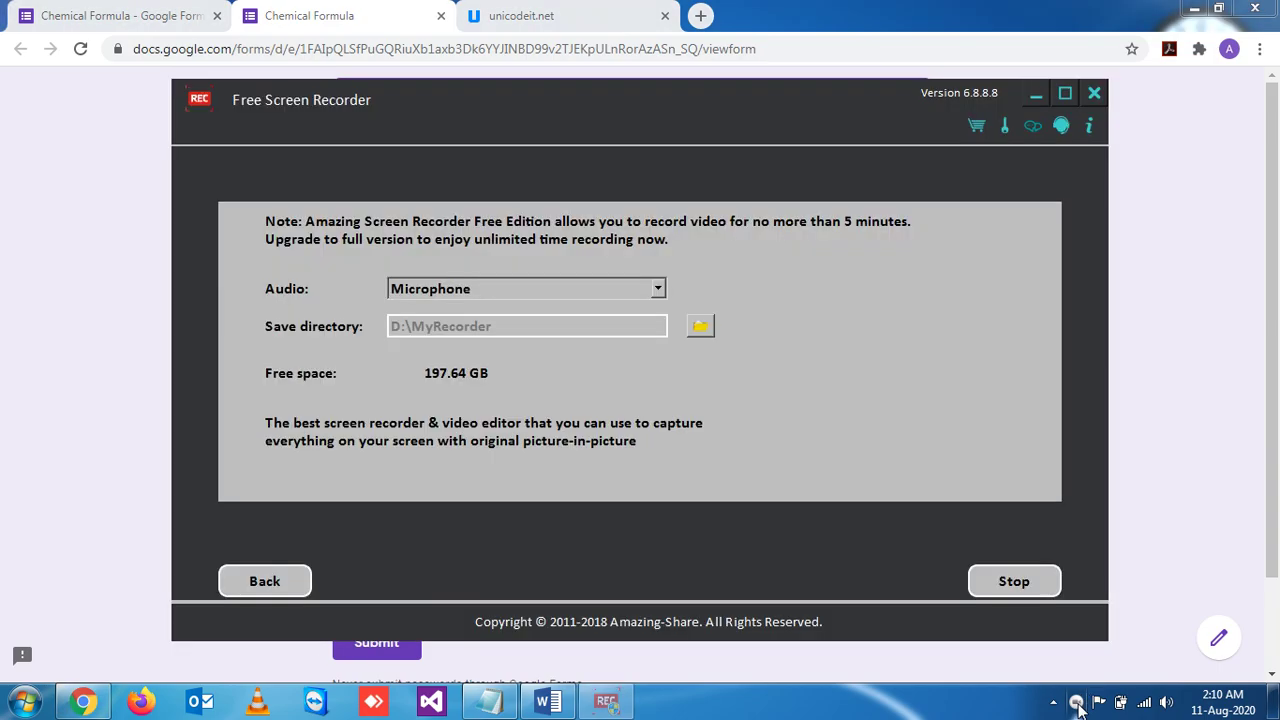